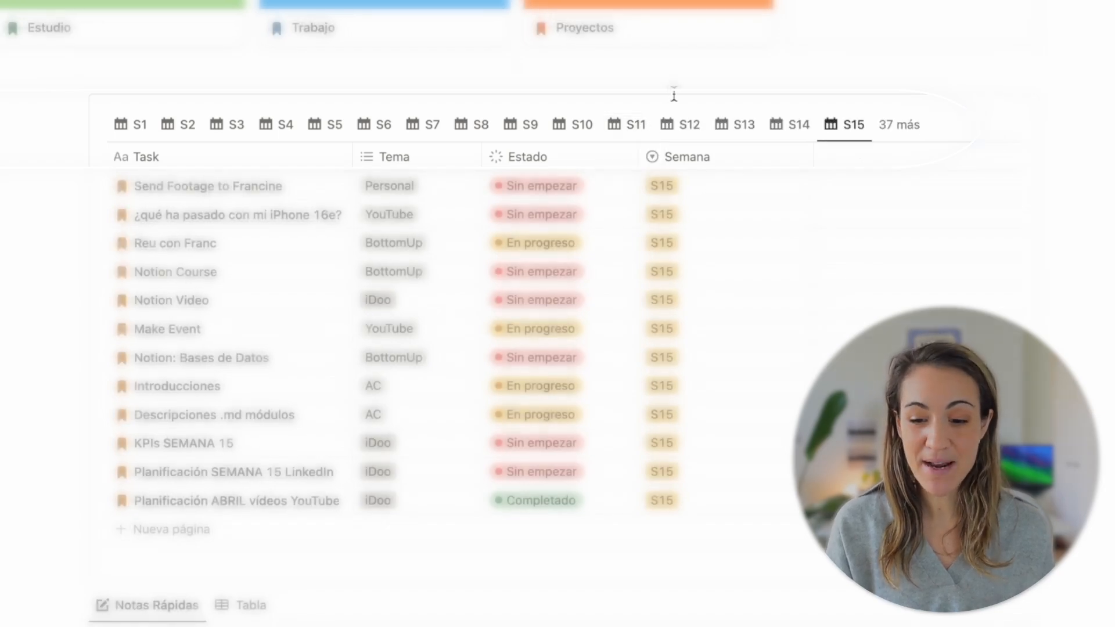
click(682, 124)
scroll(739, 343, down, 6)
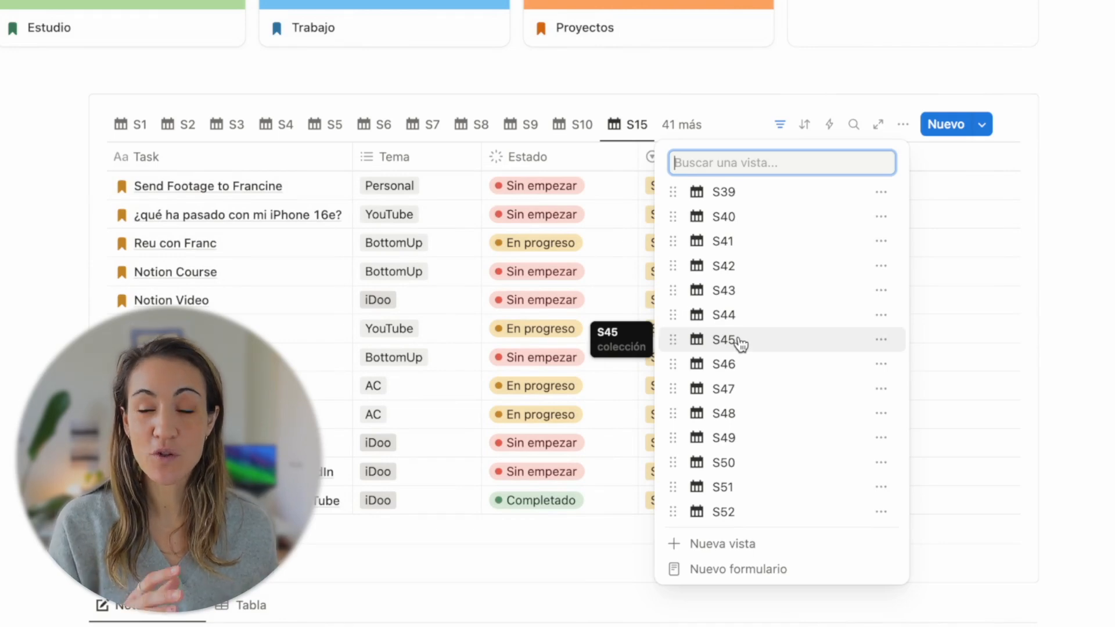
click(681, 87)
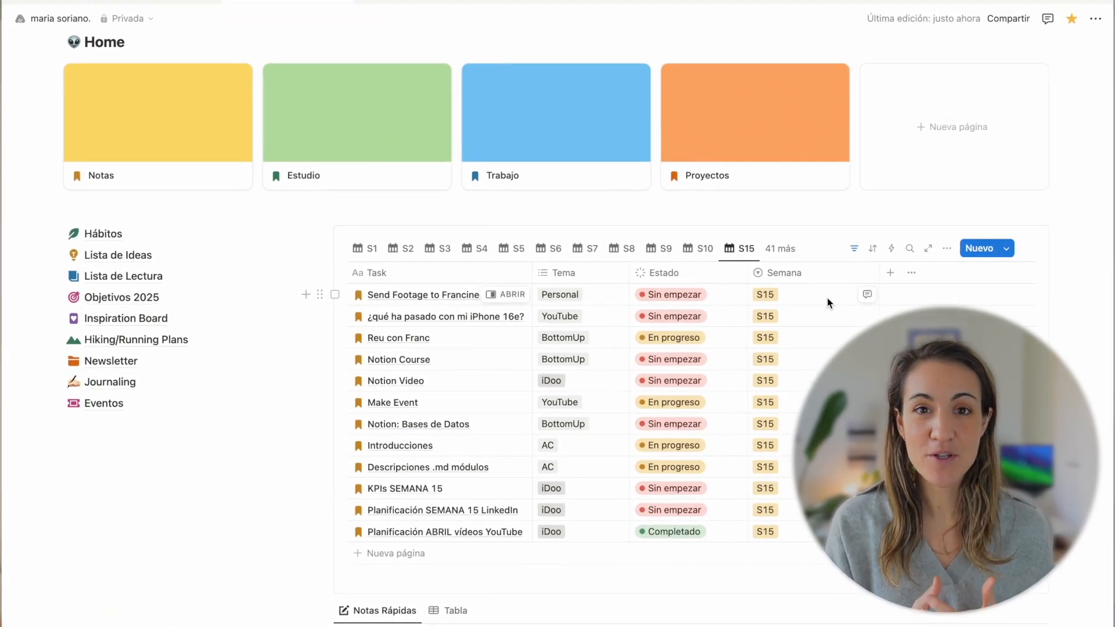
- Insert a new subpage in the empty block below the Abril 2025 habit tracker on the Home page
scroll(828, 336, down, 10)
click(232, 463)
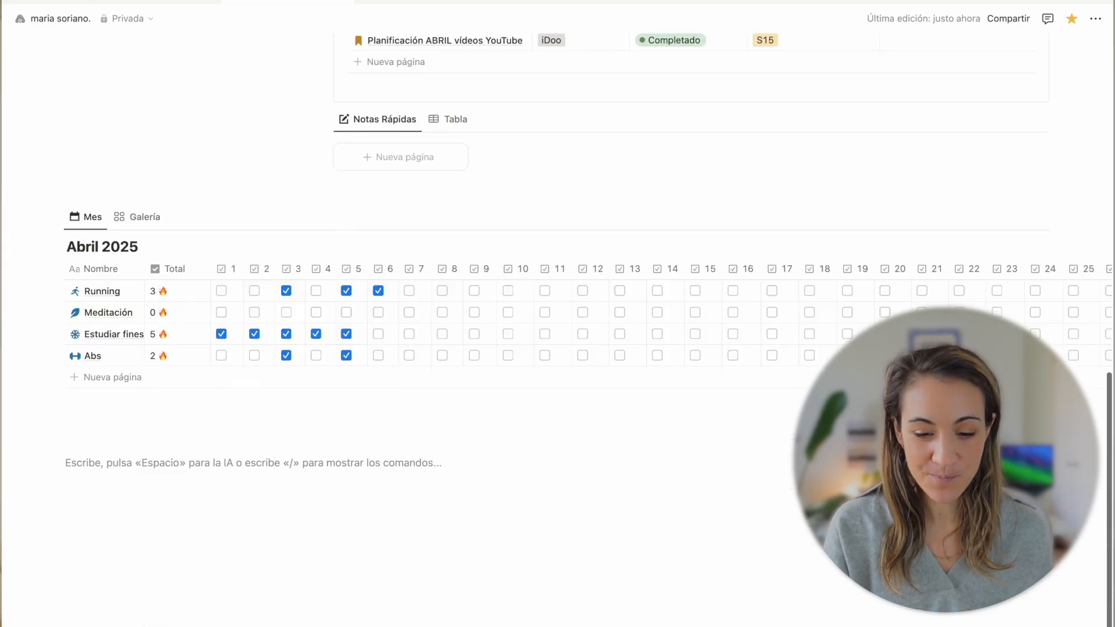
text(/pag)
key(Return)
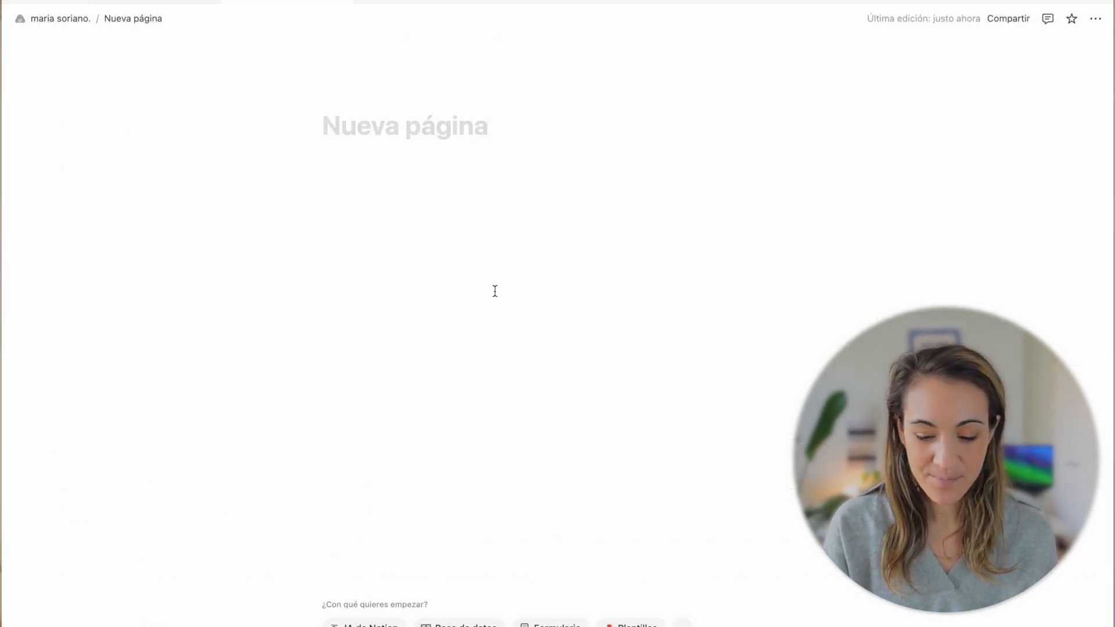
- Title the new page [[CALENDARIO SEMANAL]] and add a cover image to it
text([[CALE)
text(NDARIO SEMANAL)
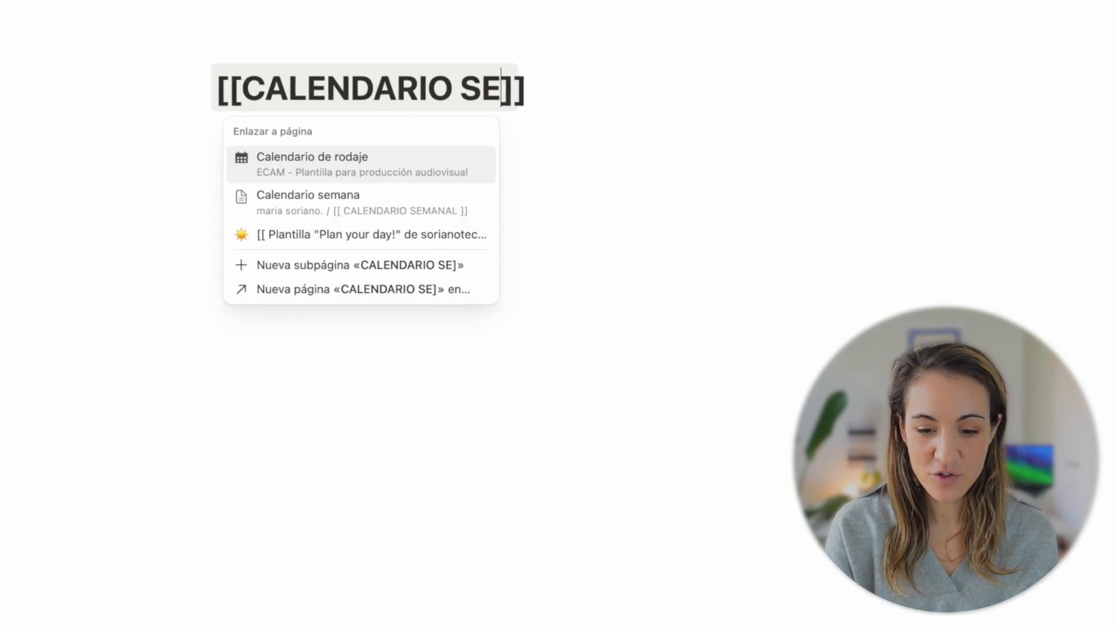
key(BackSpace)
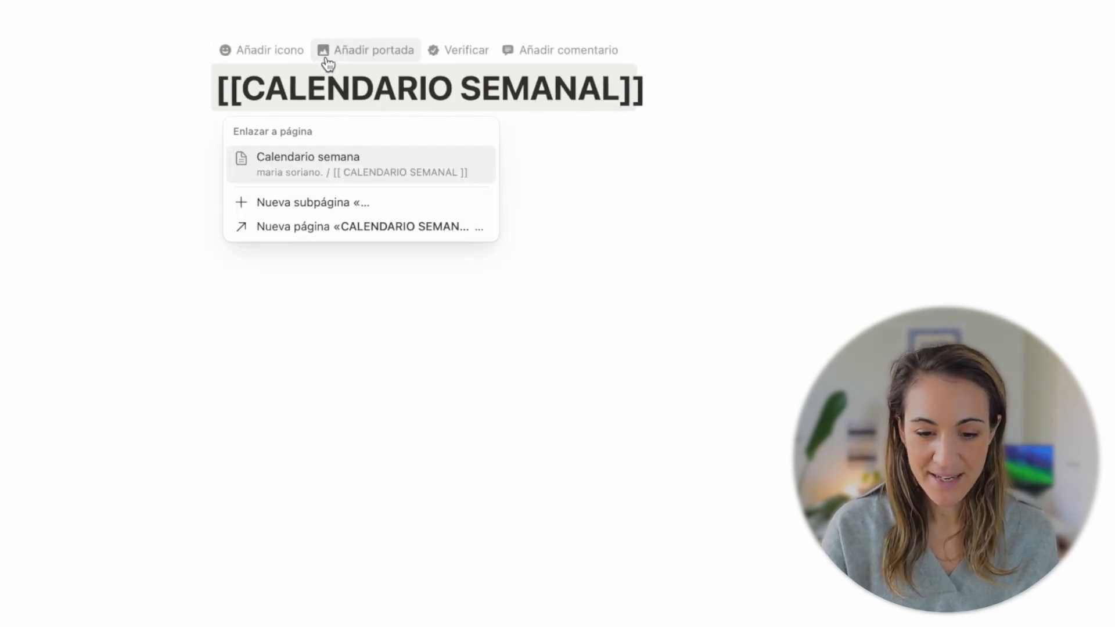
click(338, 49)
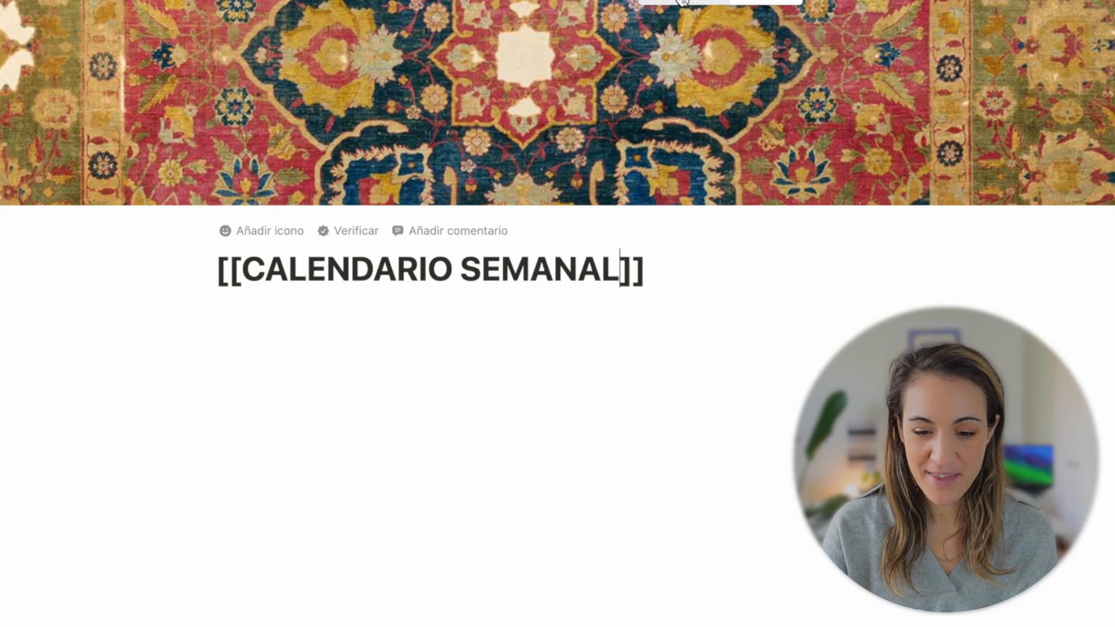
- Insert a table view in the page body, backed by a new empty database
click(691, 423)
key(Return)
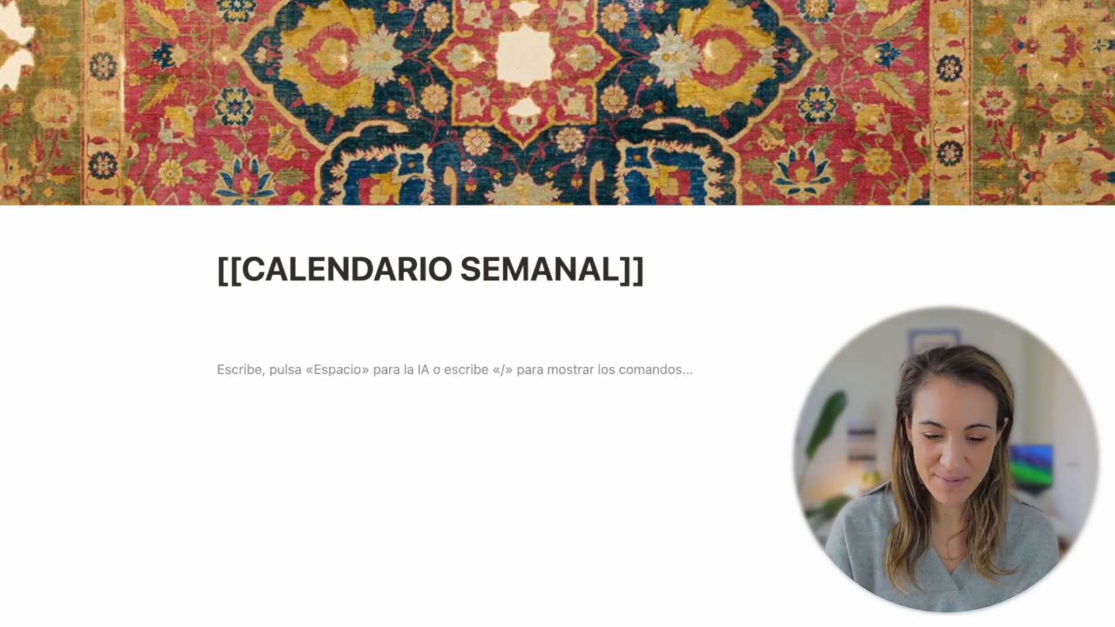
text(/base)
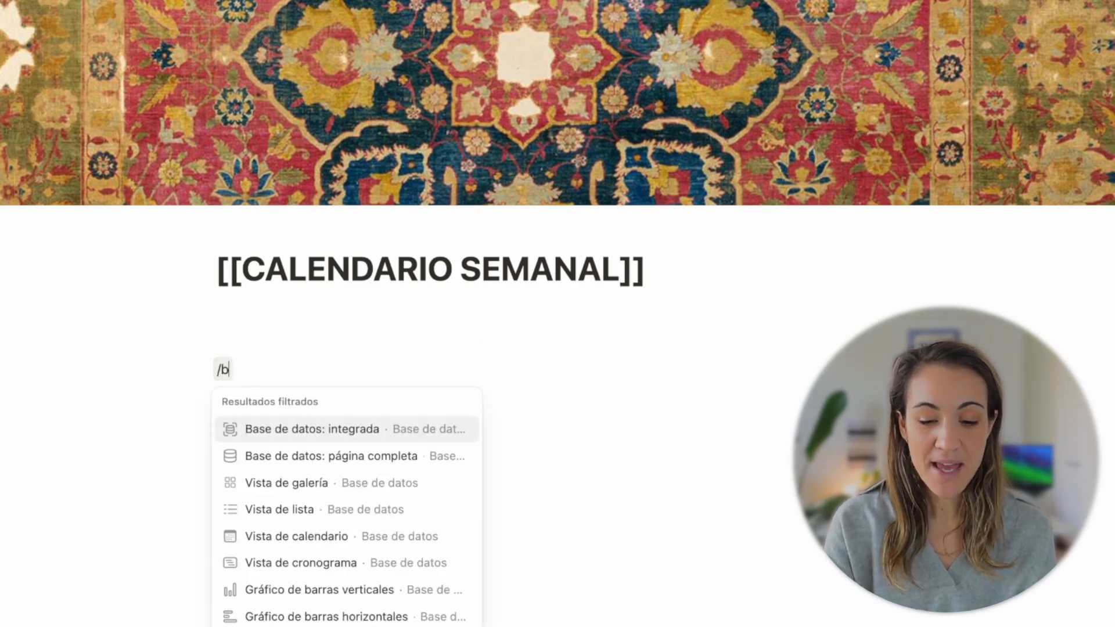
key(Down)
key(Down)
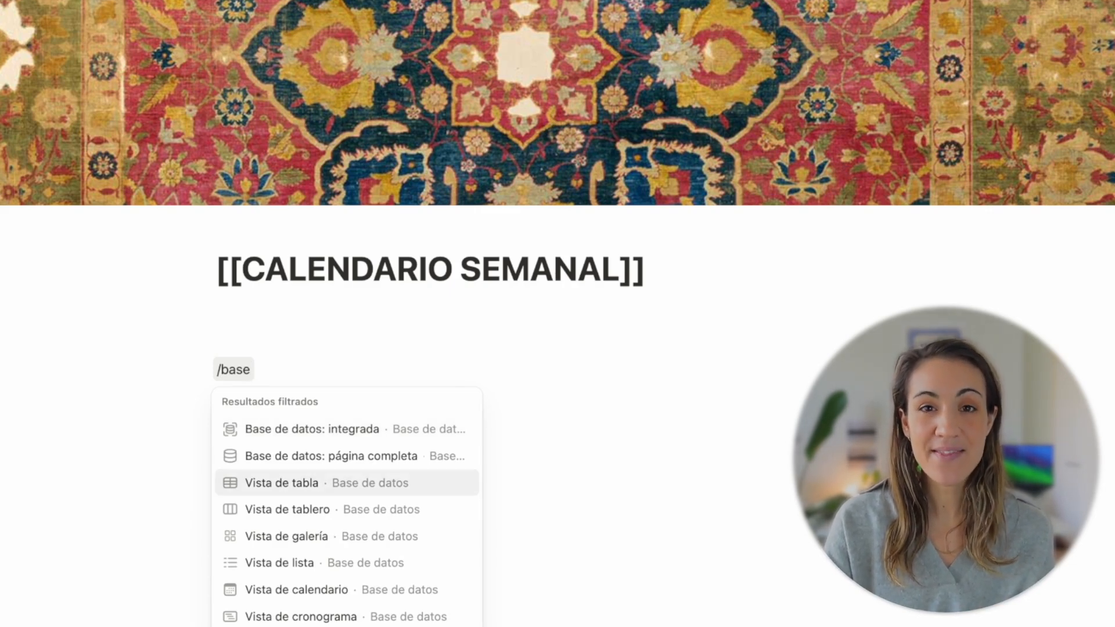
key(Return)
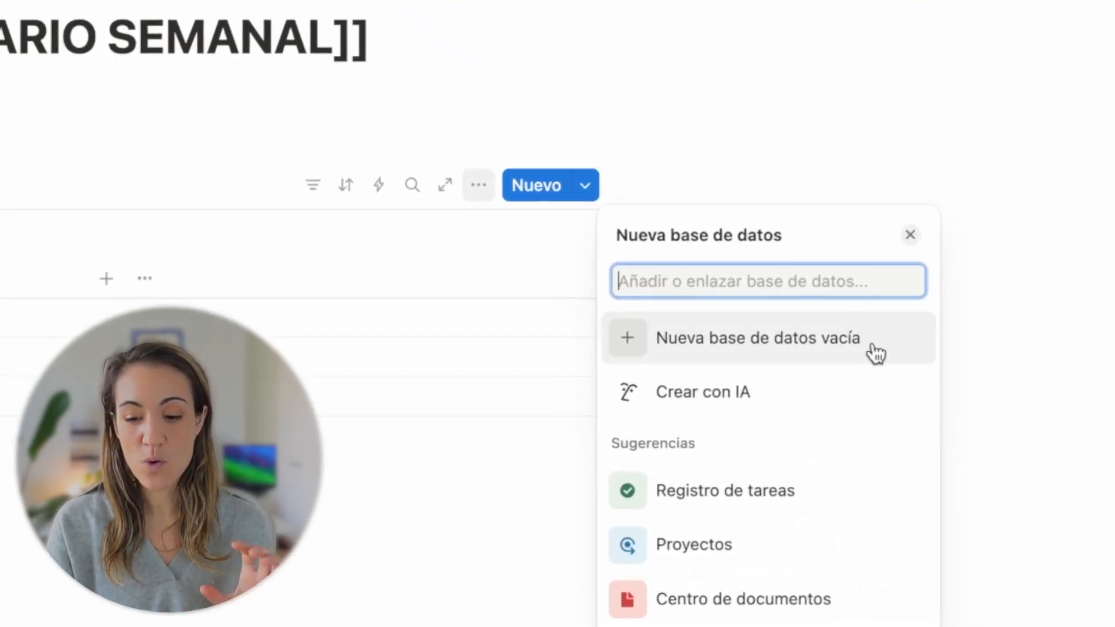
click(874, 350)
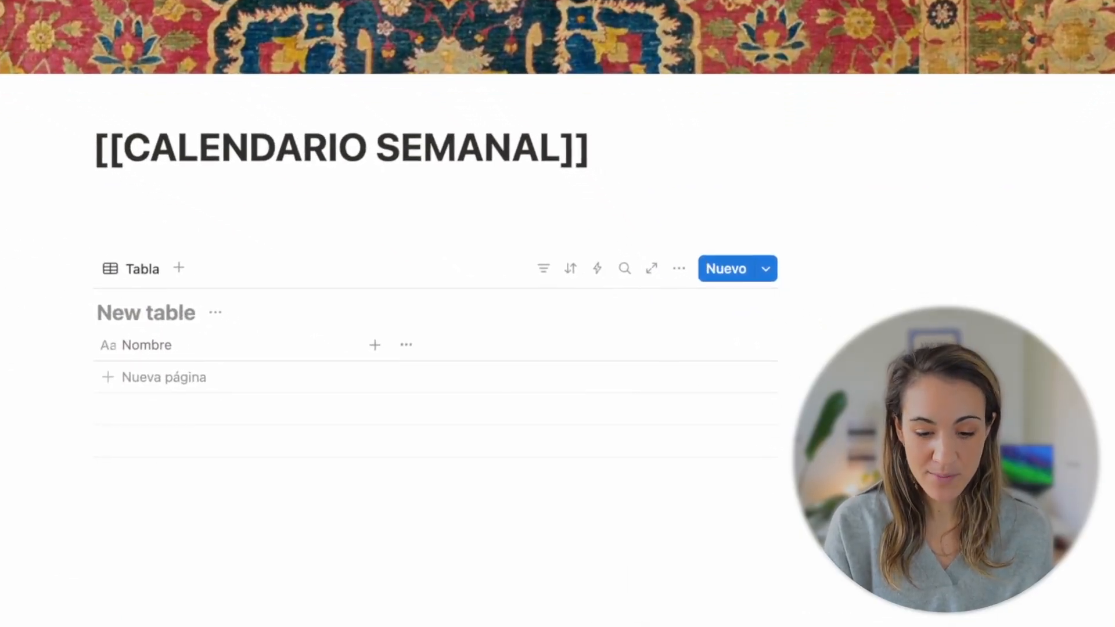
- Name the database CALENDARIO SEMANAL and hide its title above the table
text(CALEN)
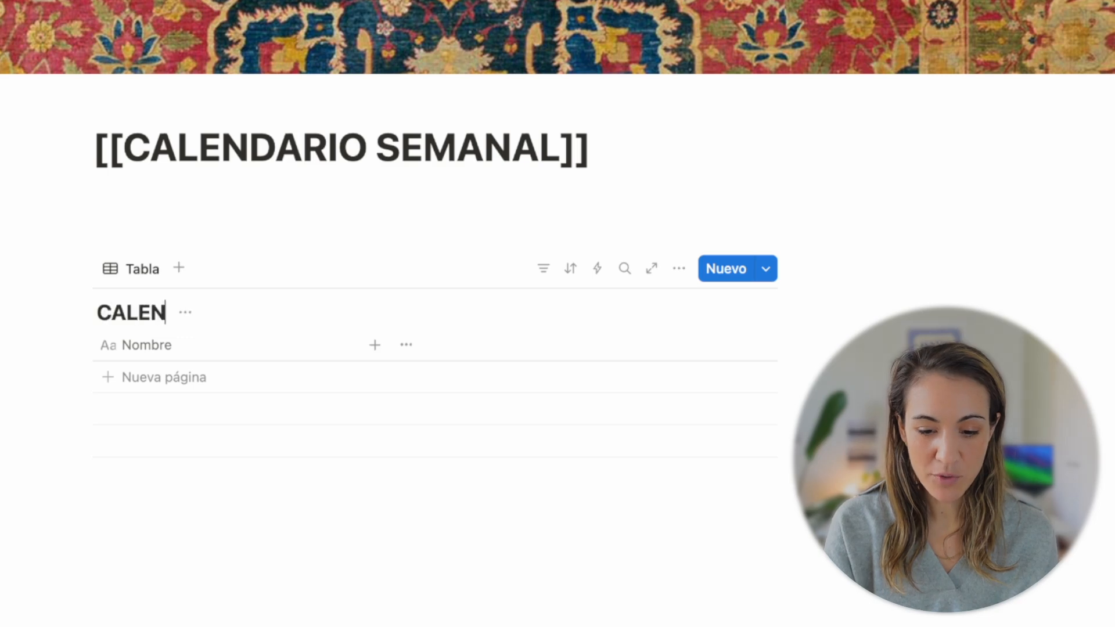
text(DARIO SEMANAL)
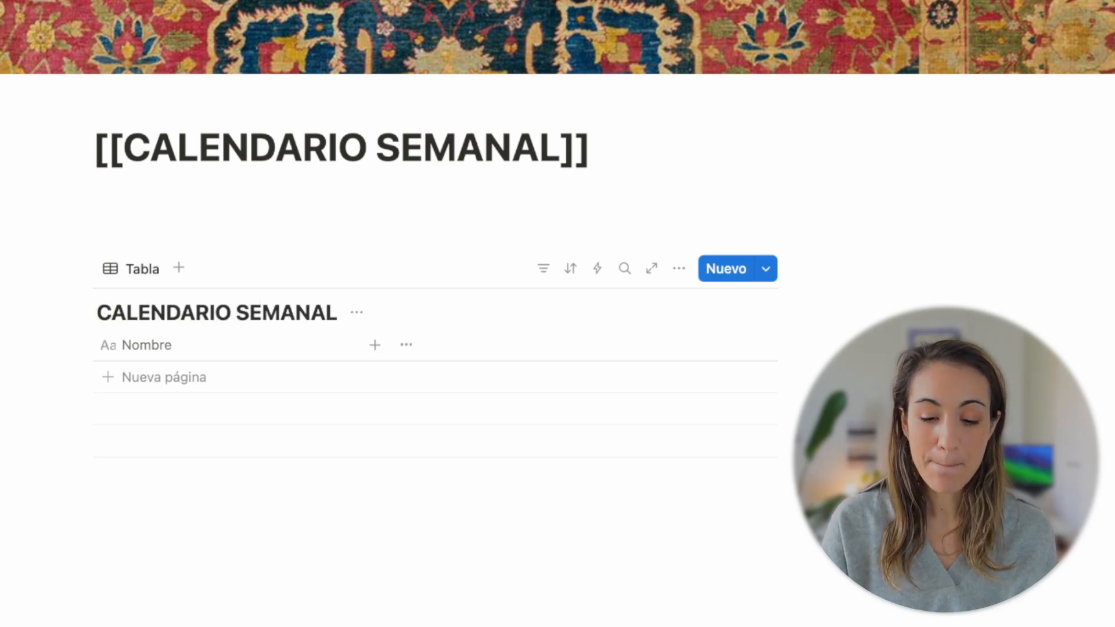
click(359, 314)
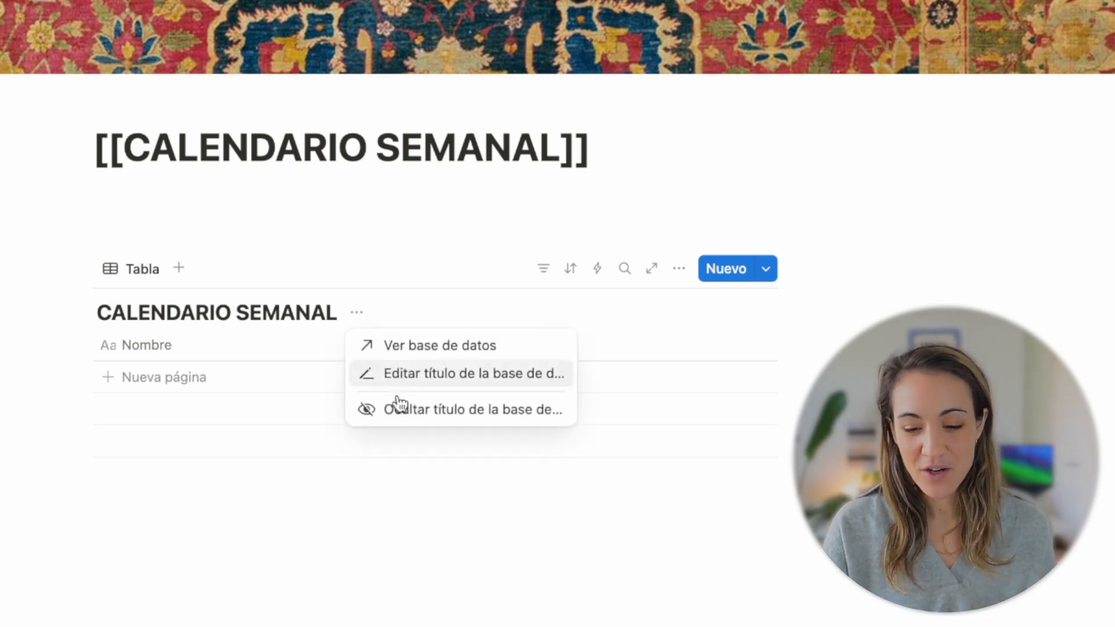
click(430, 413)
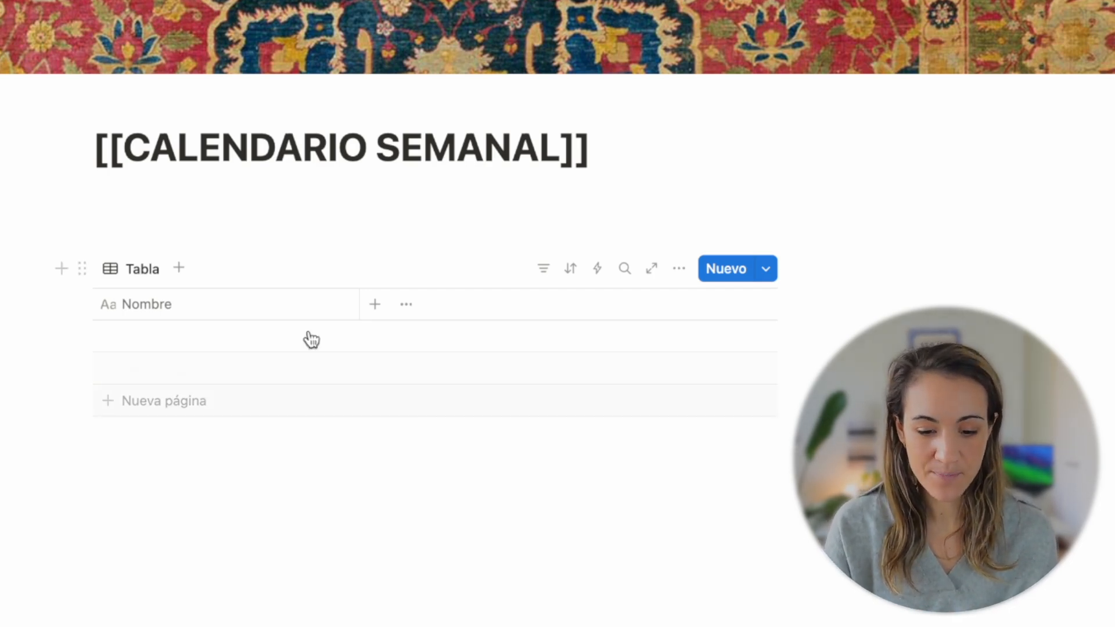
- Rename the Nombre property to "Título de la tarea" and give it the bookmark icon
click(158, 313)
double_click(207, 346)
text(Título de la tarea)
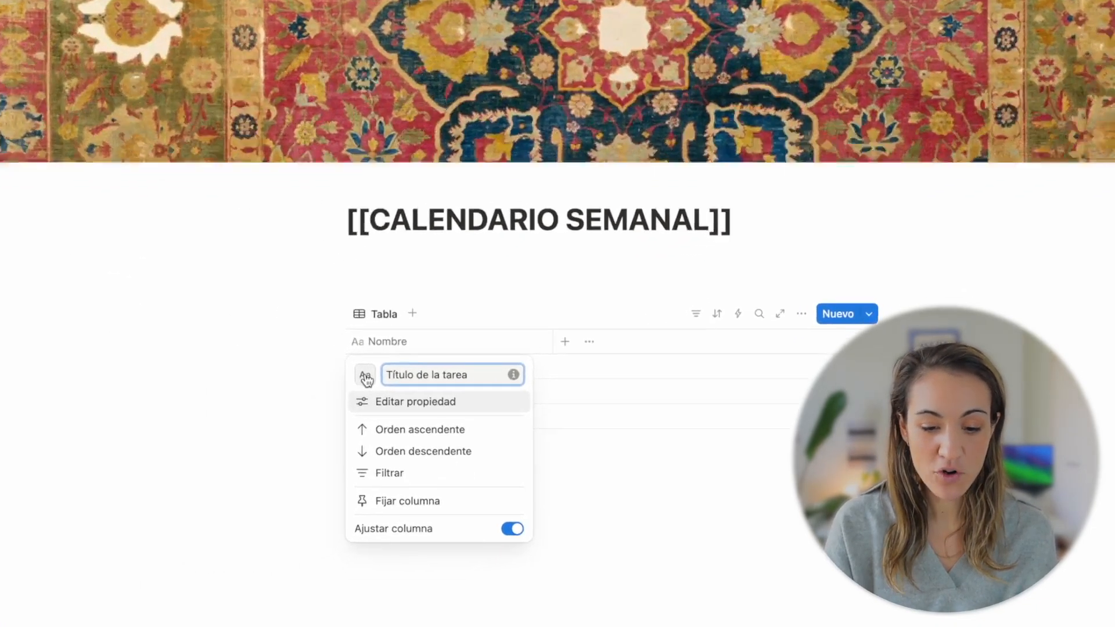
click(365, 376)
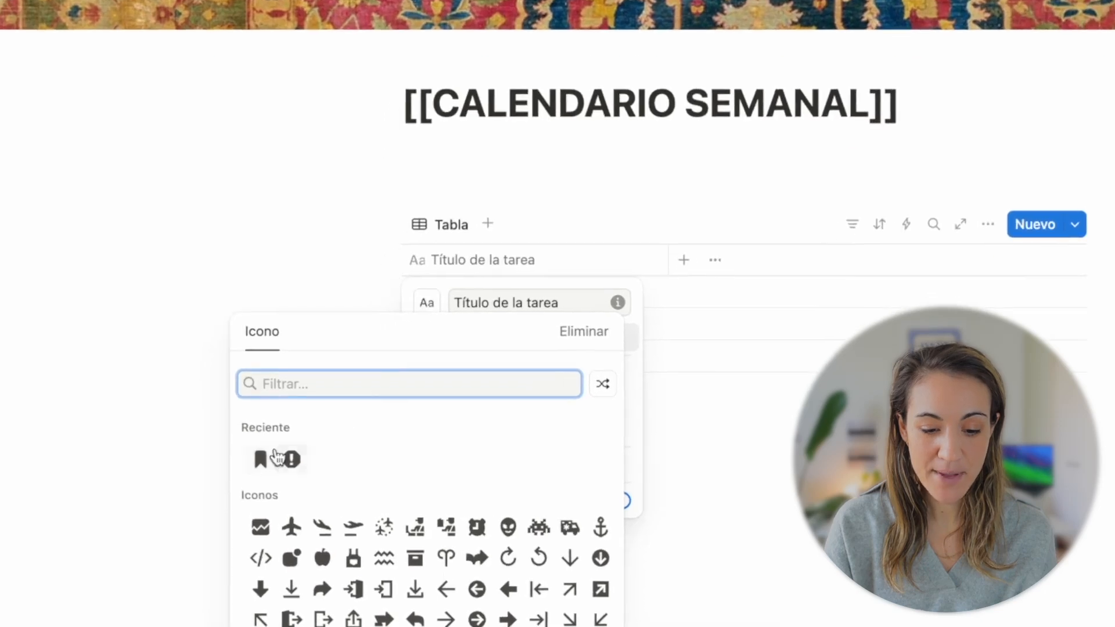
click(261, 460)
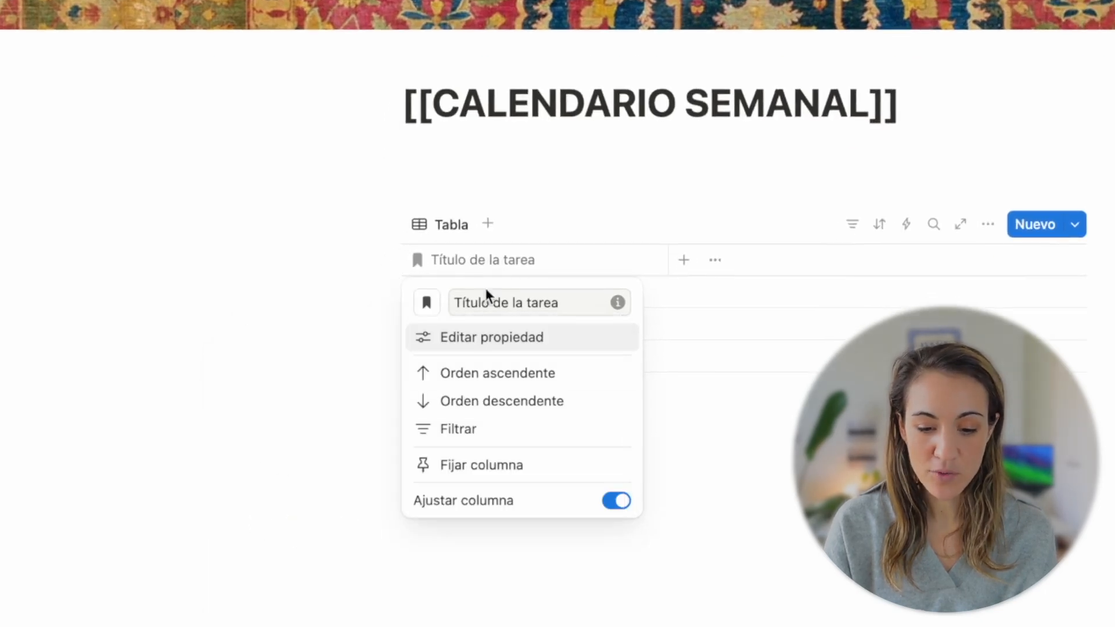
click(266, 332)
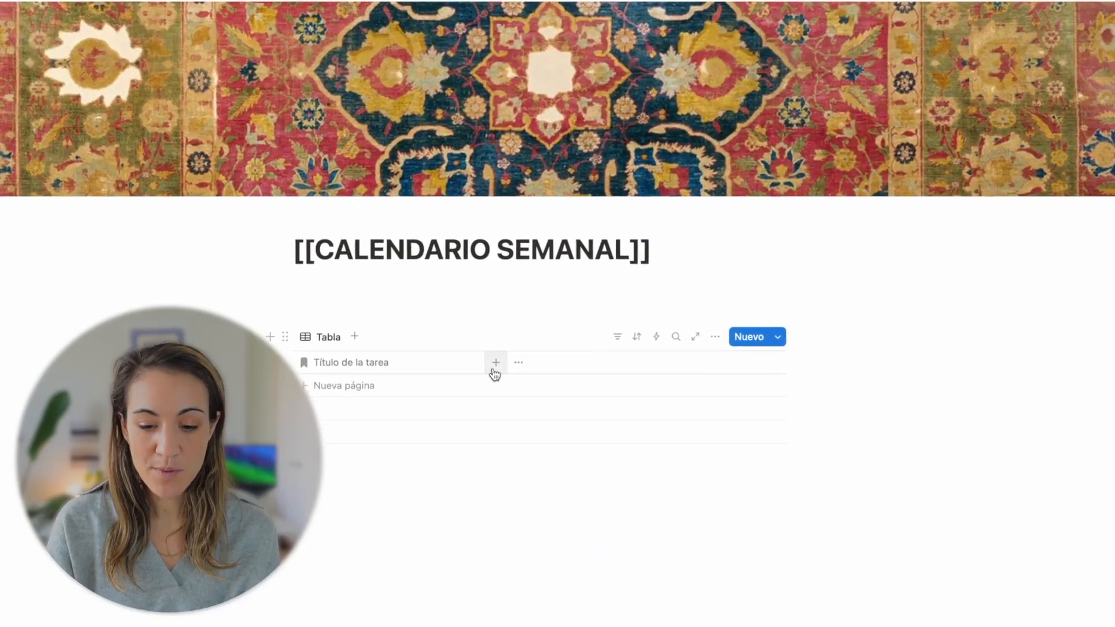
- Add an Estado property of the status type and set its "Sin empezar" option to the colour Rojo
click(586, 327)
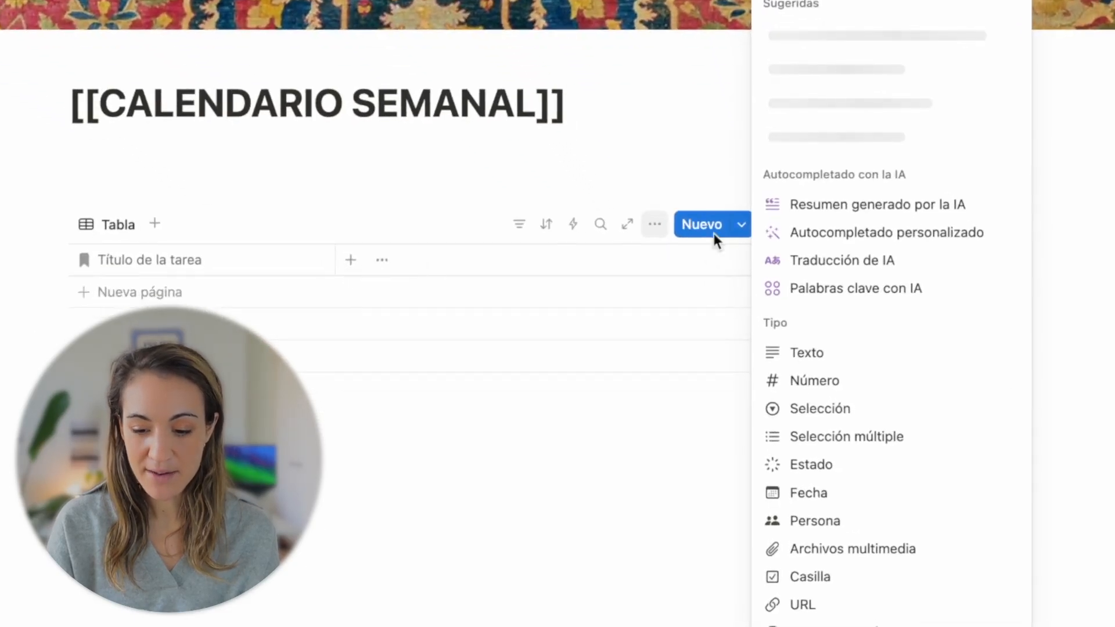
click(852, 466)
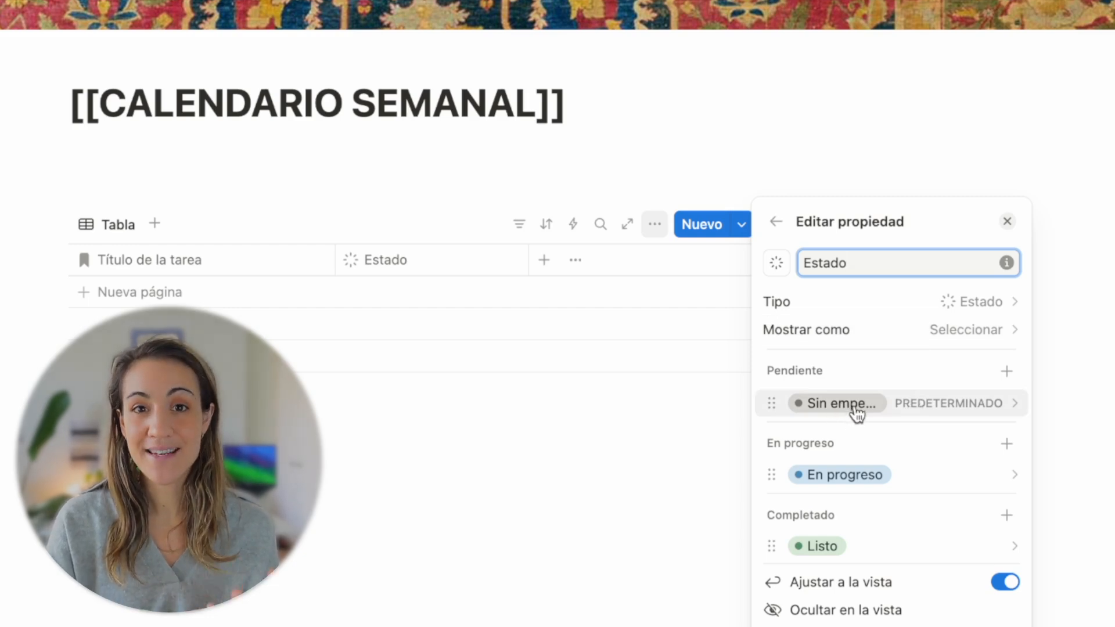
click(913, 413)
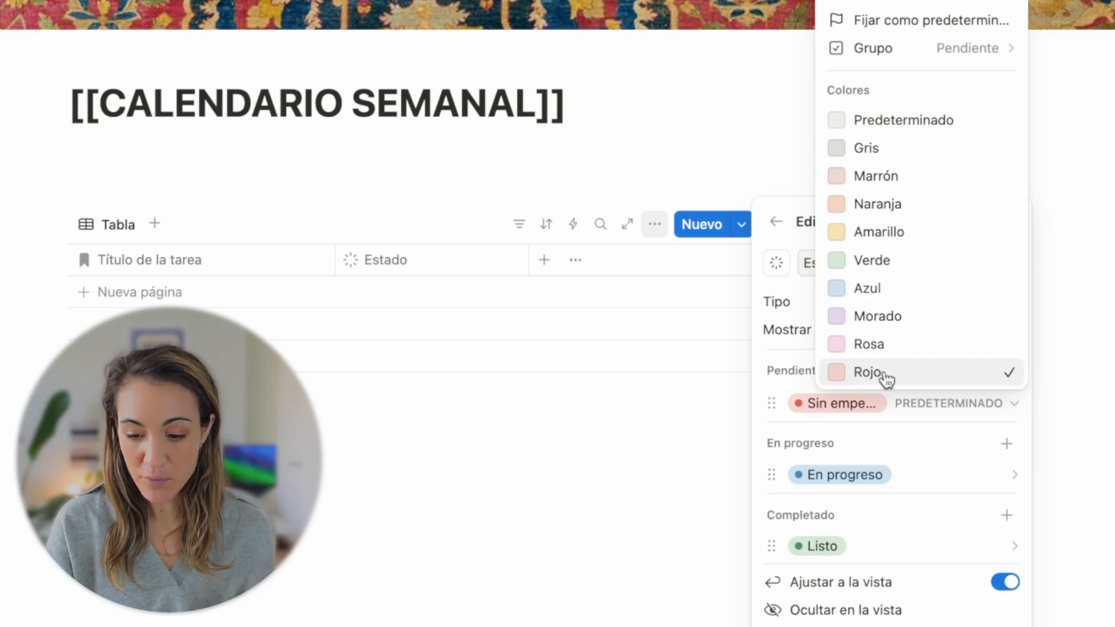
click(907, 416)
click(926, 405)
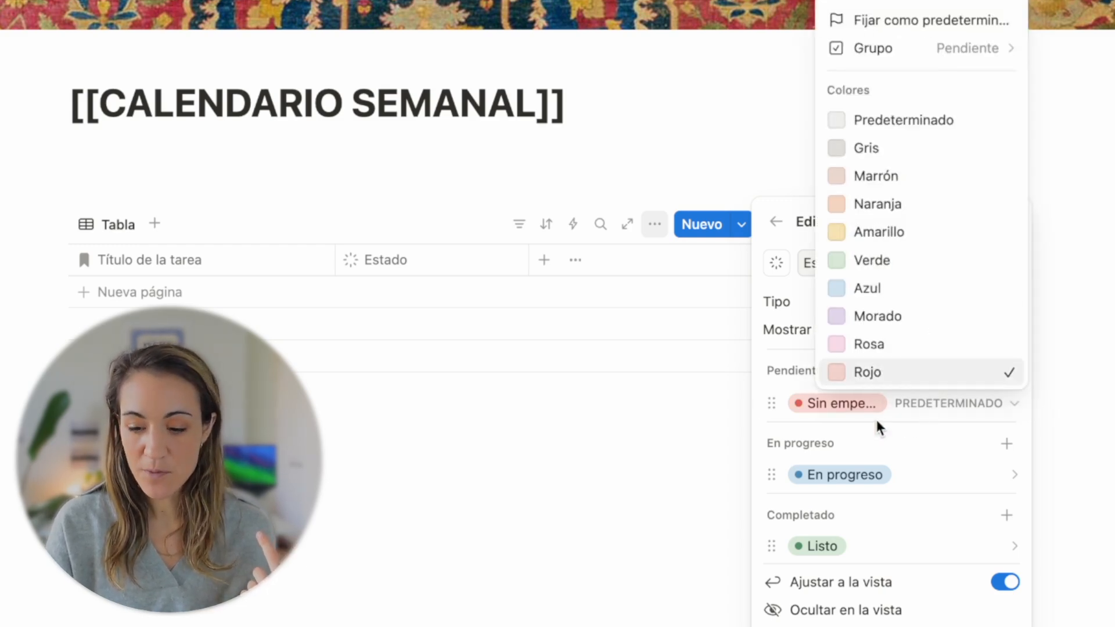
- Set the Estado property's "En progreso" option to the colour Amarillo
click(876, 468)
click(888, 472)
click(900, 303)
click(894, 559)
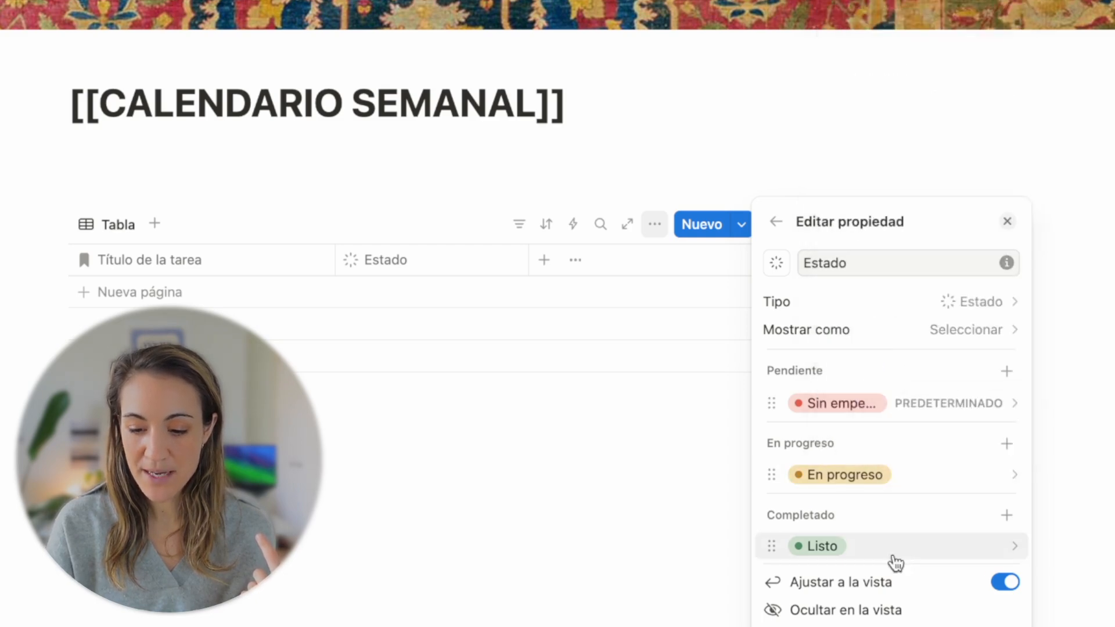
click(698, 509)
- Add a Selección property named Tema to the table
click(544, 261)
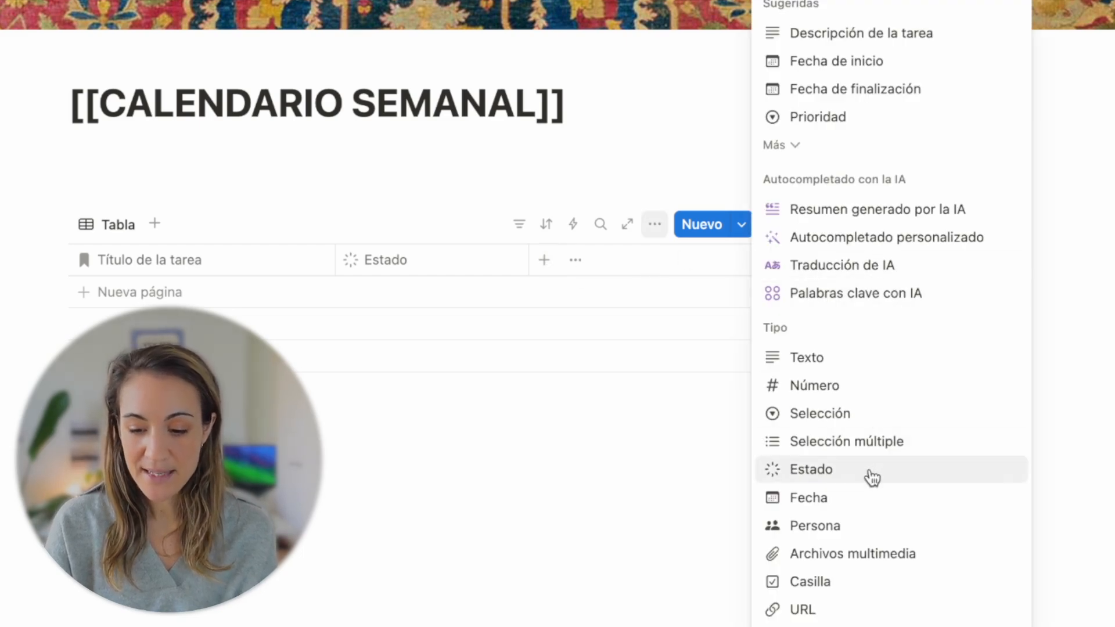
click(875, 421)
key(BackSpace)
text(Tema)
click(552, 146)
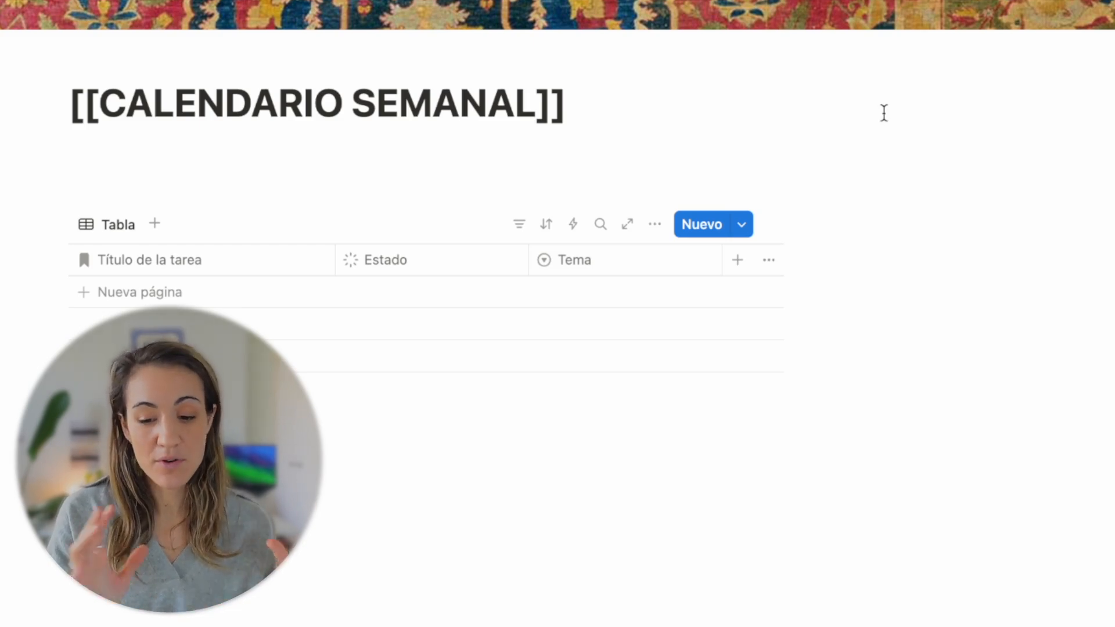
- Add another Selección property to the table and name it Semana
click(738, 263)
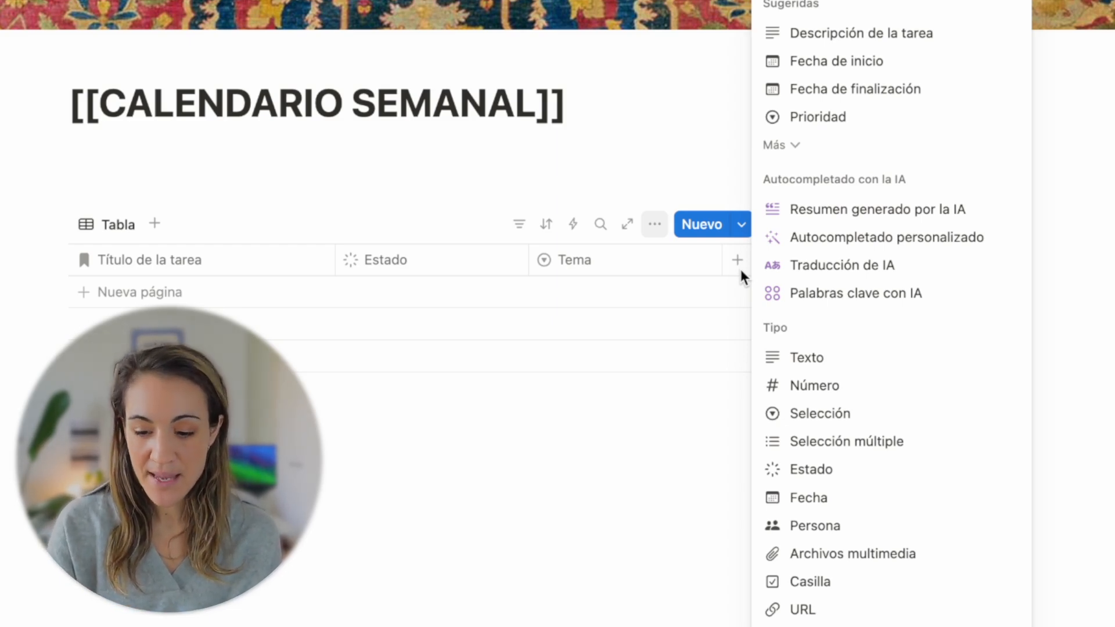
click(842, 415)
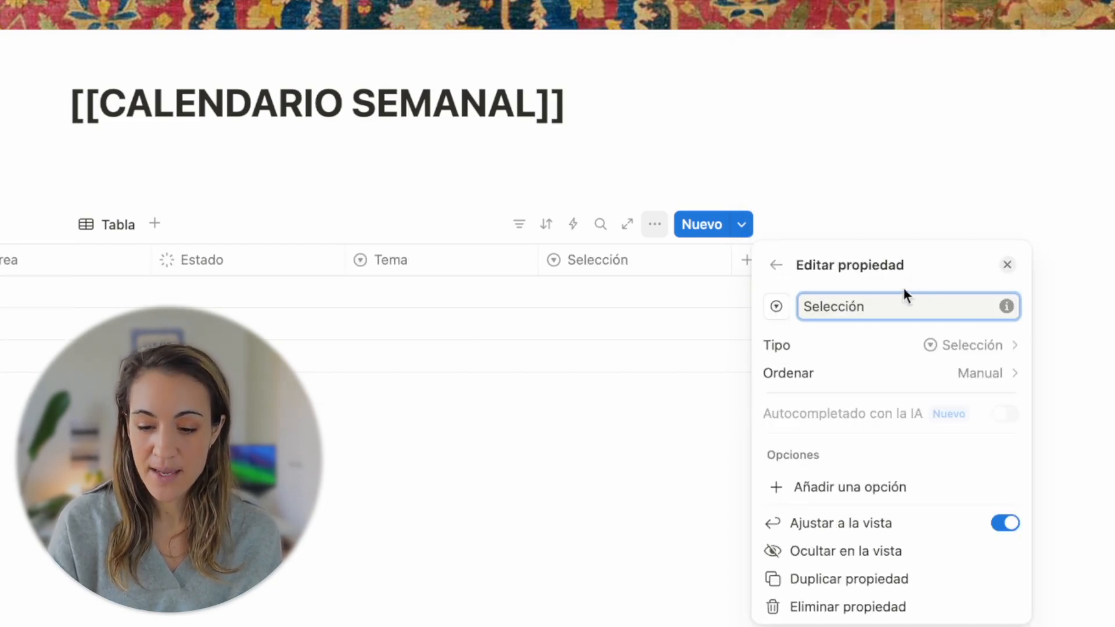
text(Semana)
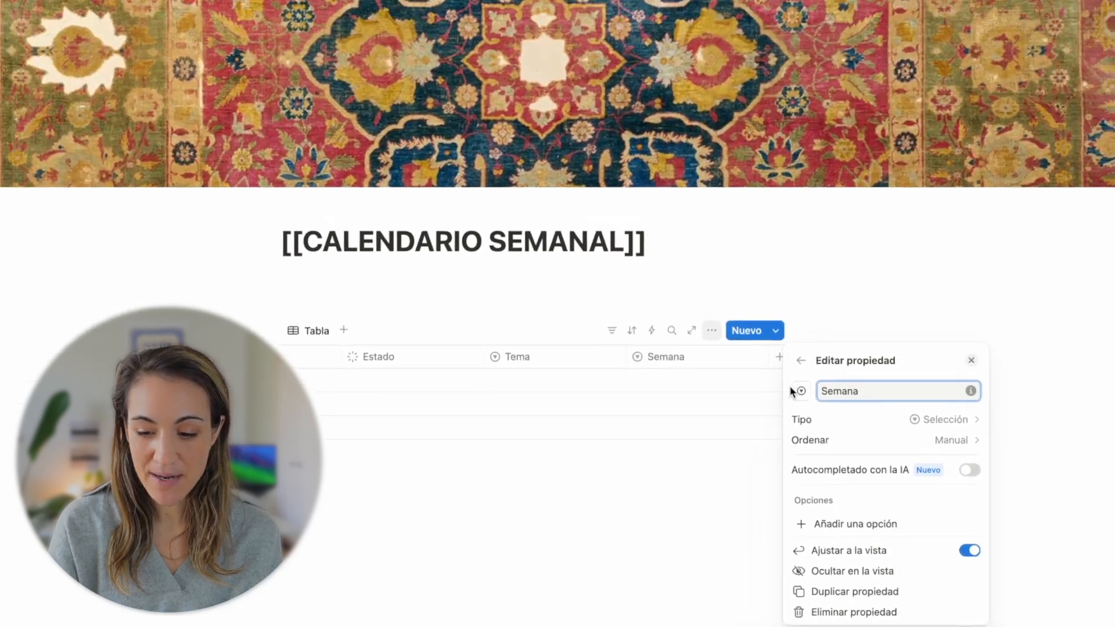
key(Return)
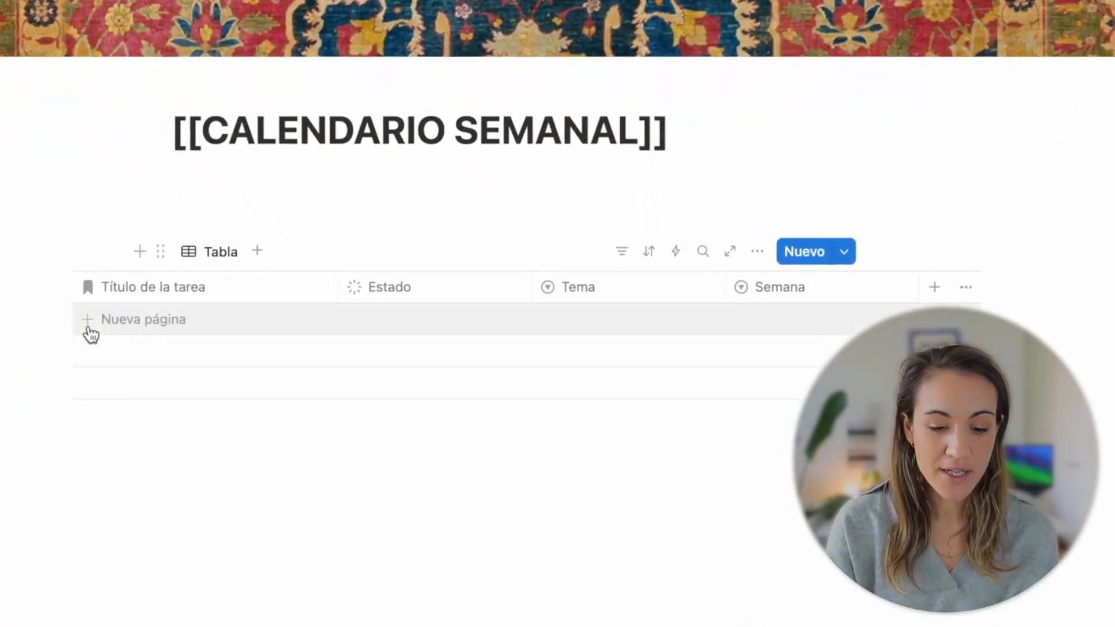
- Add a first entry titled "Tarea 1" to the table
click(266, 399)
text(Tarea 1)
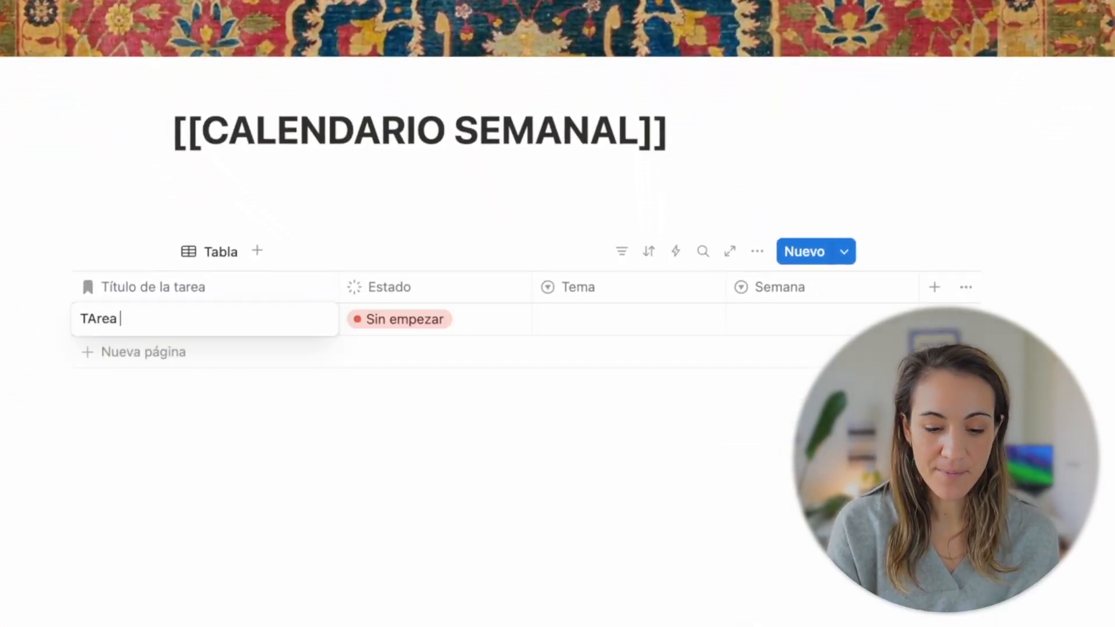
key(Return)
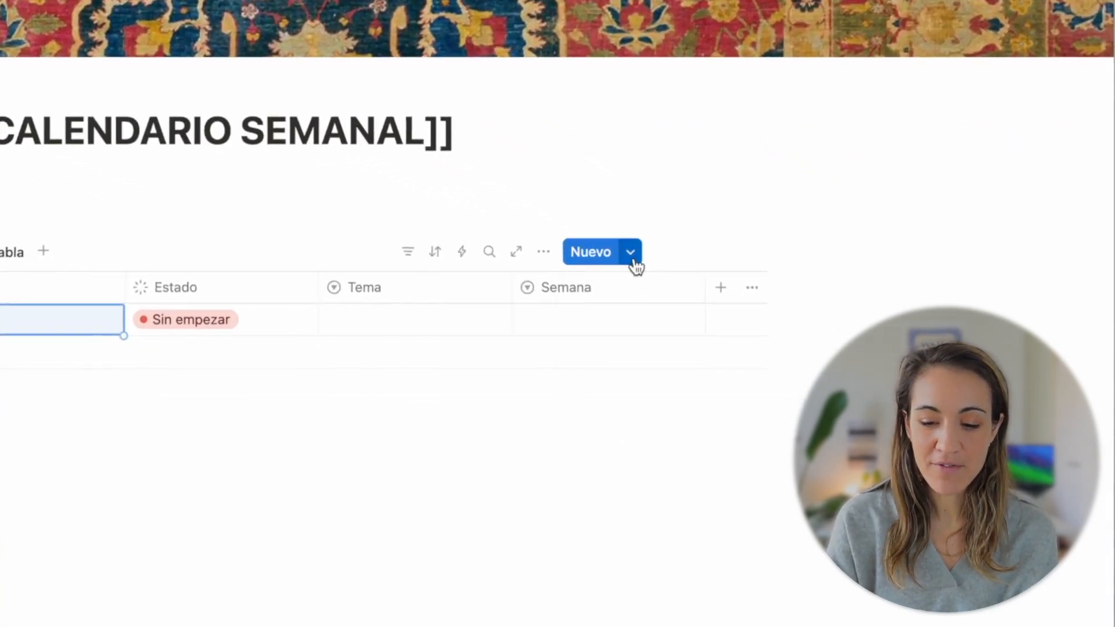
- Create a new page template for the CALENDARIO SEMANAL database and give it the blue bookmark icon
click(783, 353)
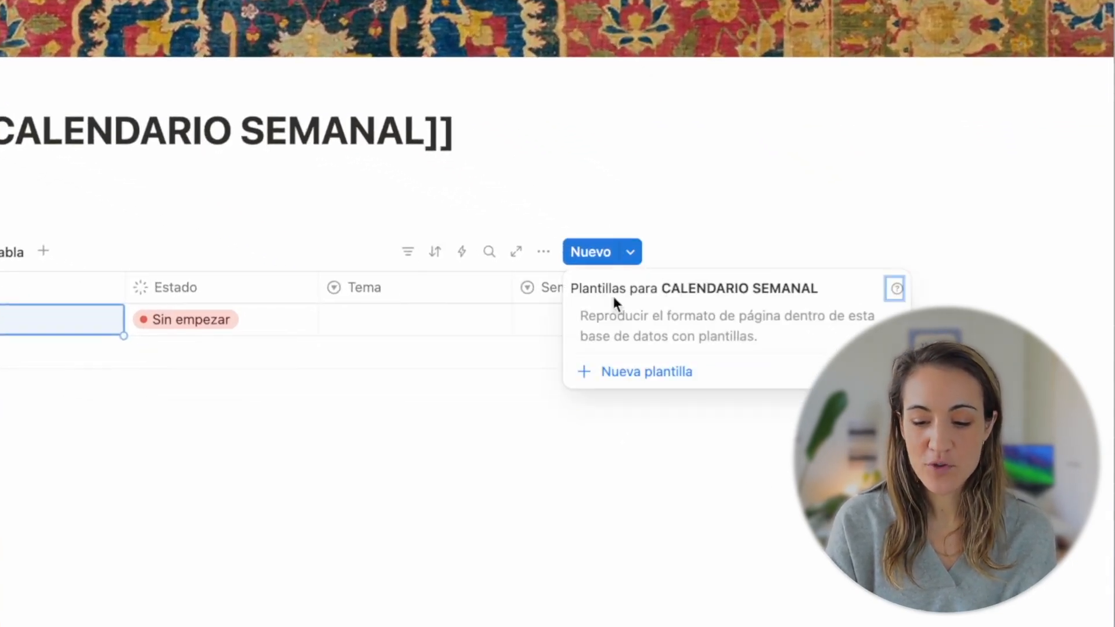
click(619, 382)
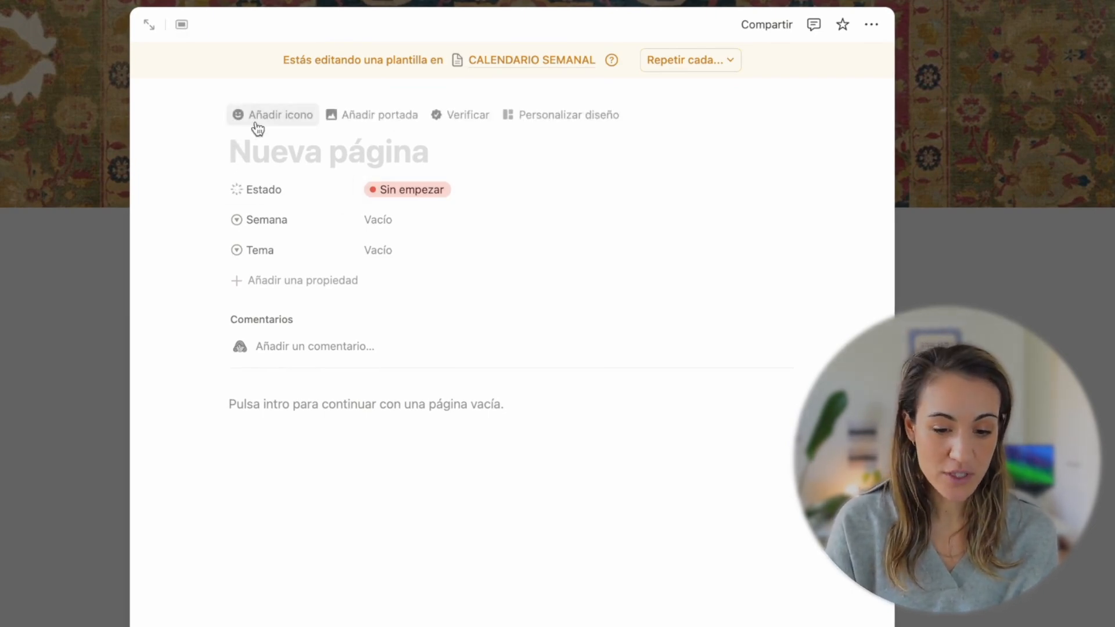
click(269, 120)
click(167, 235)
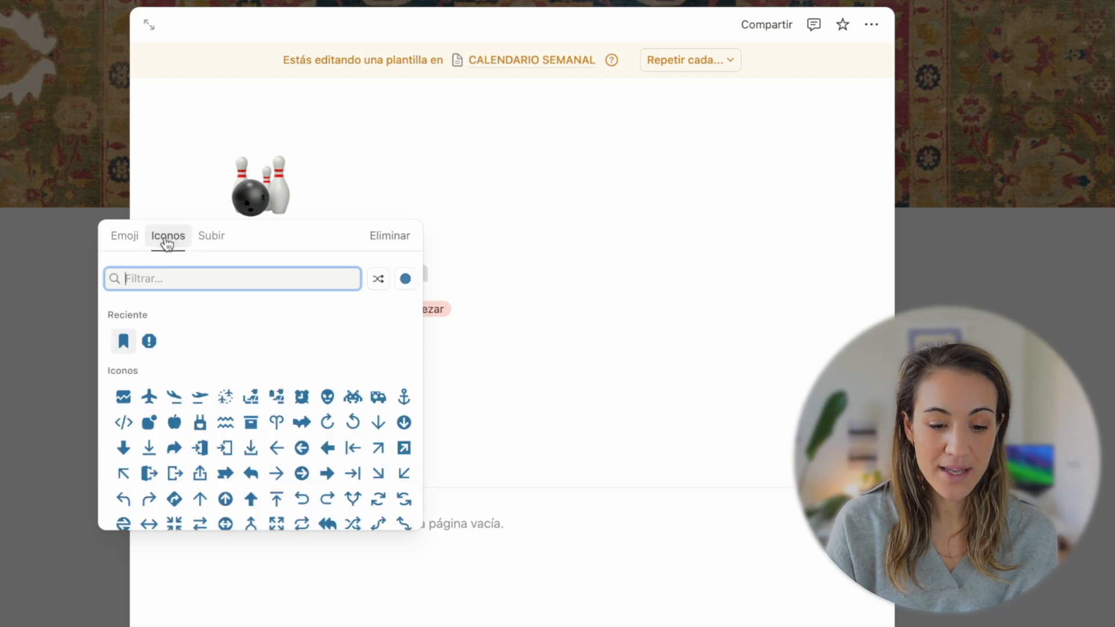
click(121, 340)
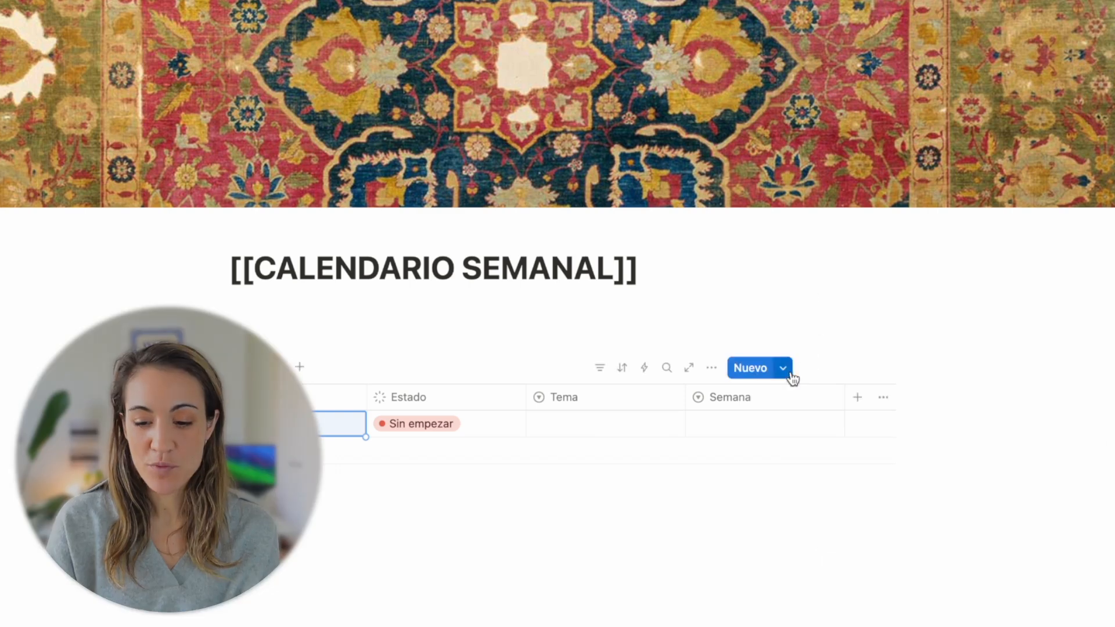
- Set the "Nueva página" template as the default for all views of the CALENDARIO SEMANAL database
click(789, 371)
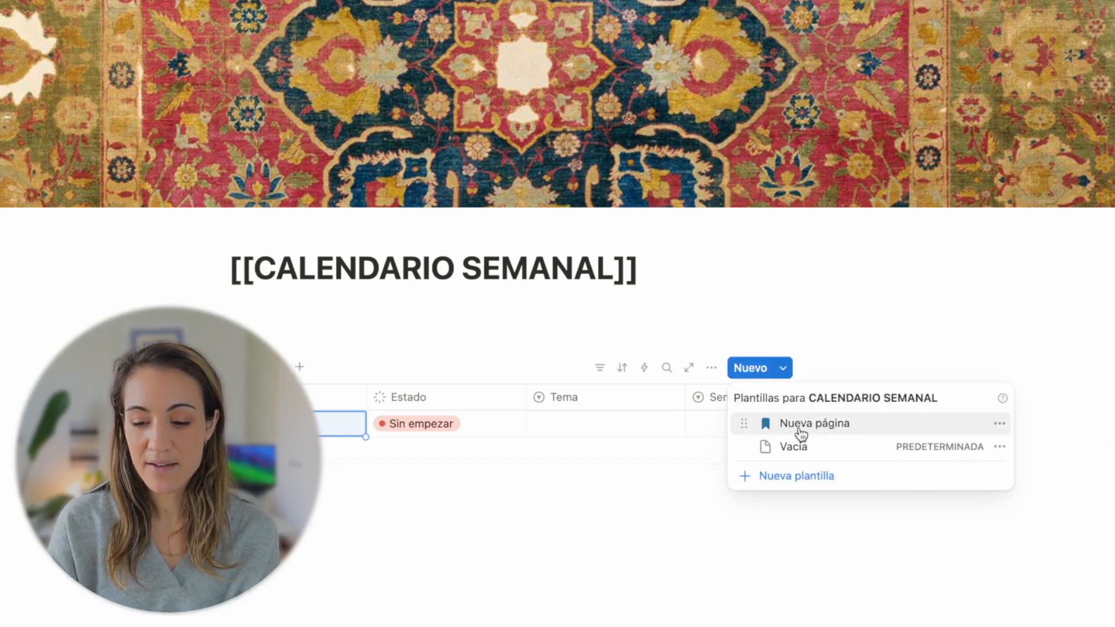
click(999, 424)
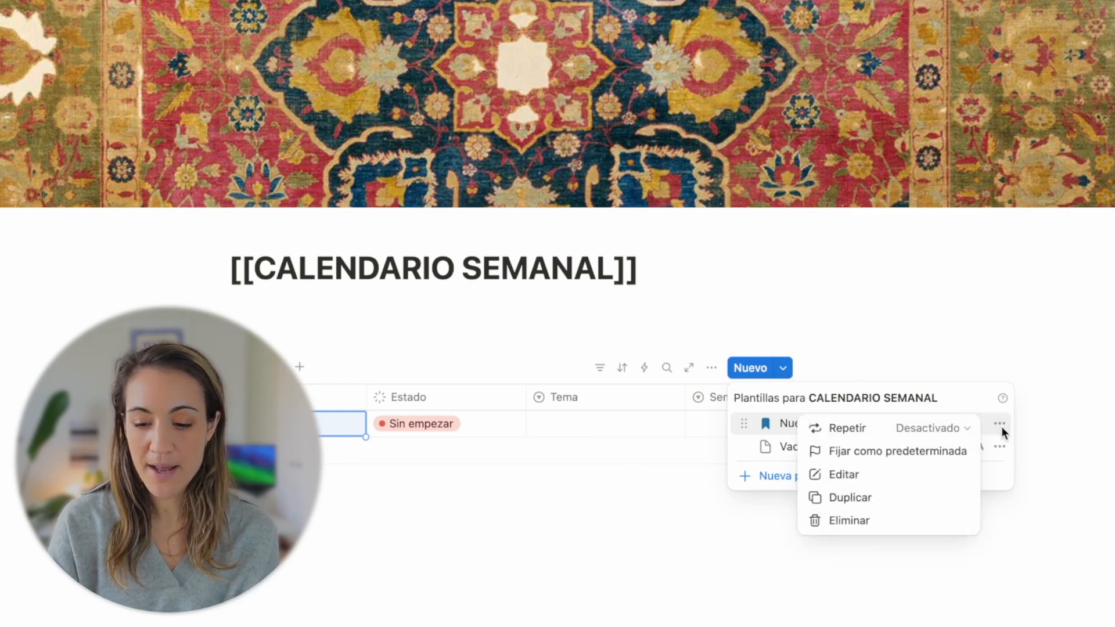
click(892, 458)
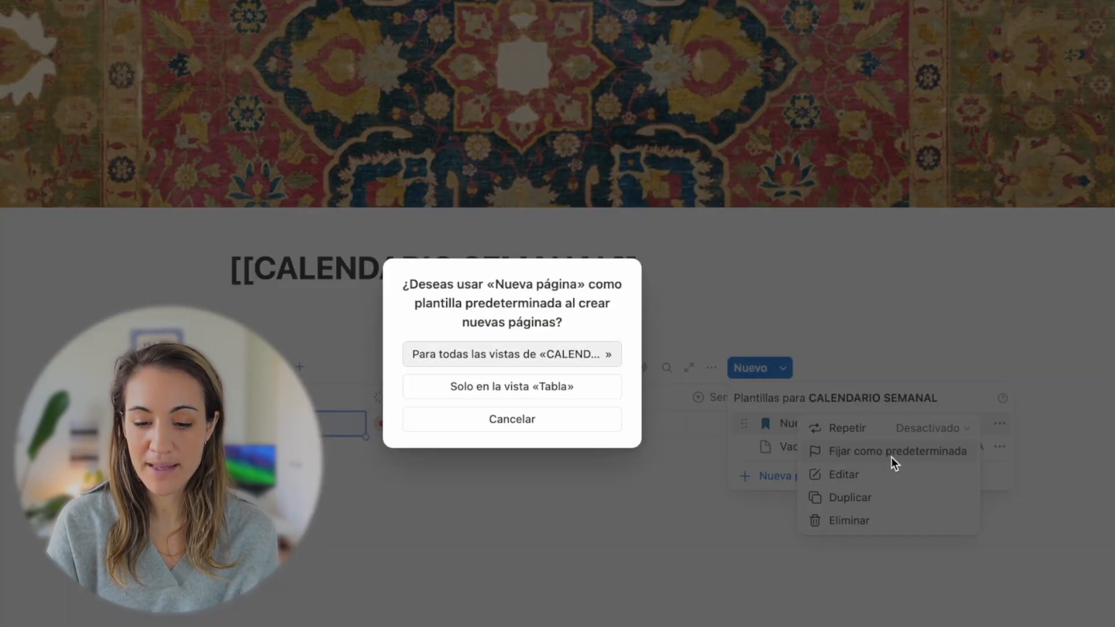
click(532, 361)
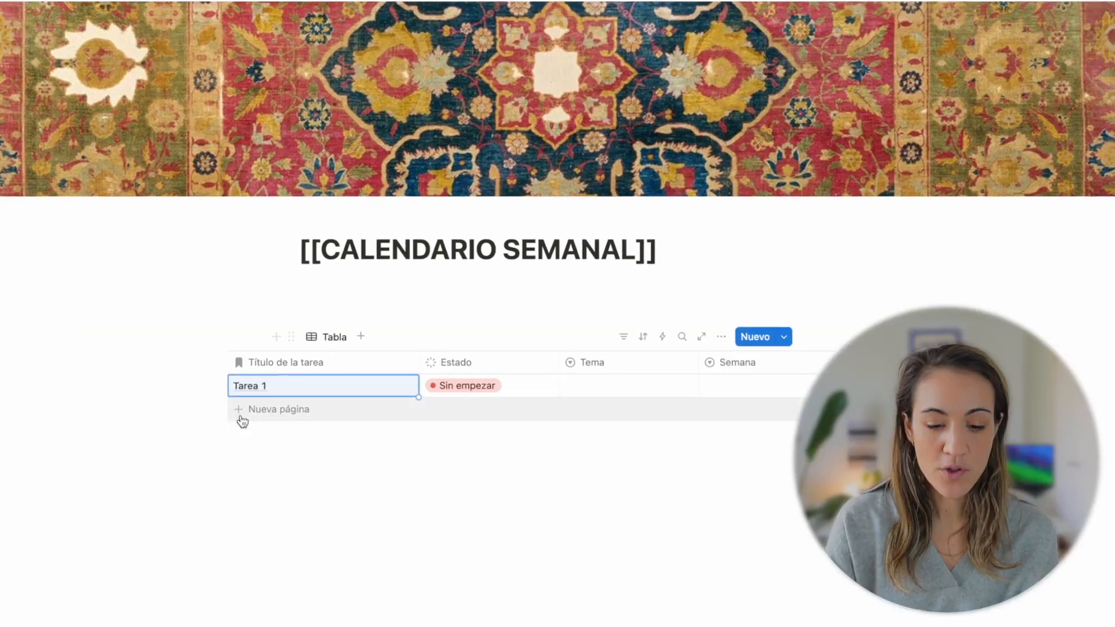
- Add a new entry titled "Tarea 2" to the table
click(241, 414)
text(T)
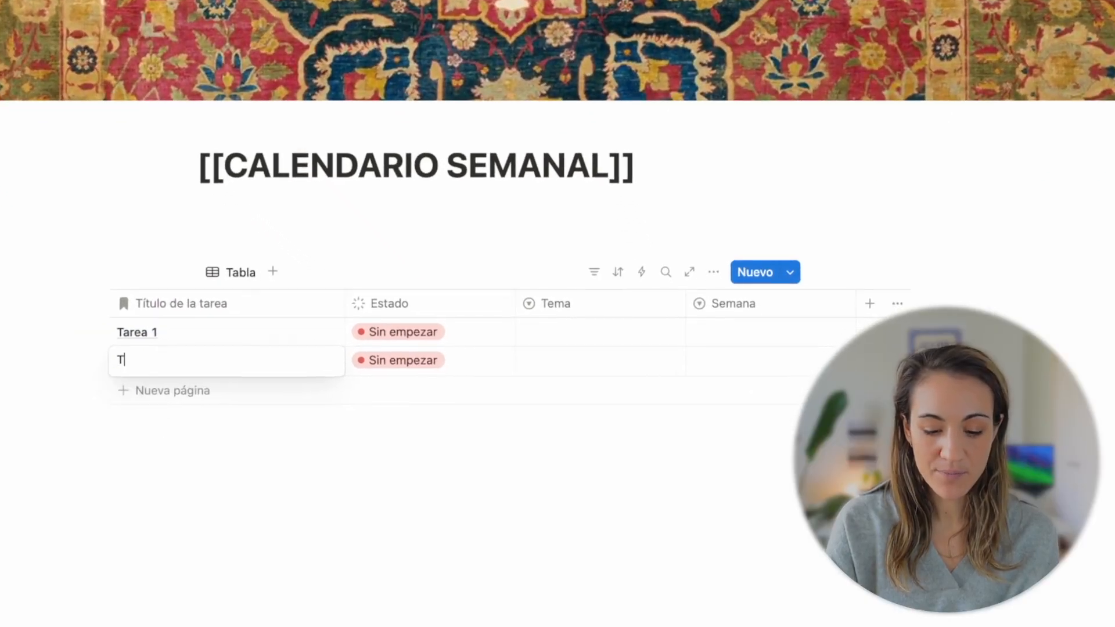
text(area 2)
key(Return)
- Add another entry titled "Tarea 3" and delete the "Tarea 1" entry from the table
click(193, 416)
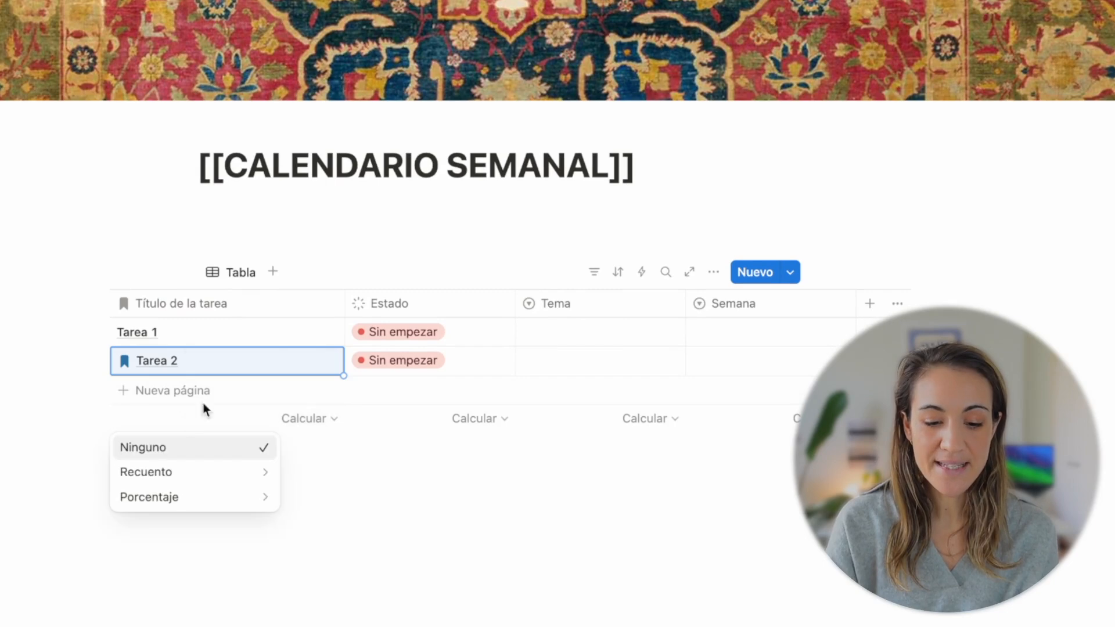
click(136, 388)
click(133, 390)
text(Tarea 3)
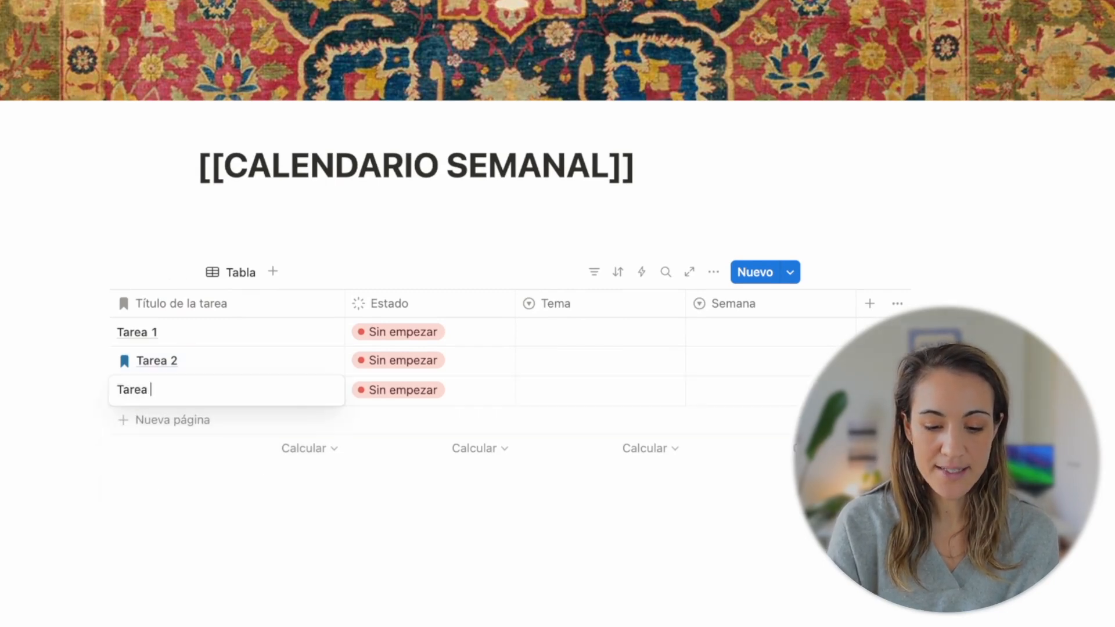
key(Return)
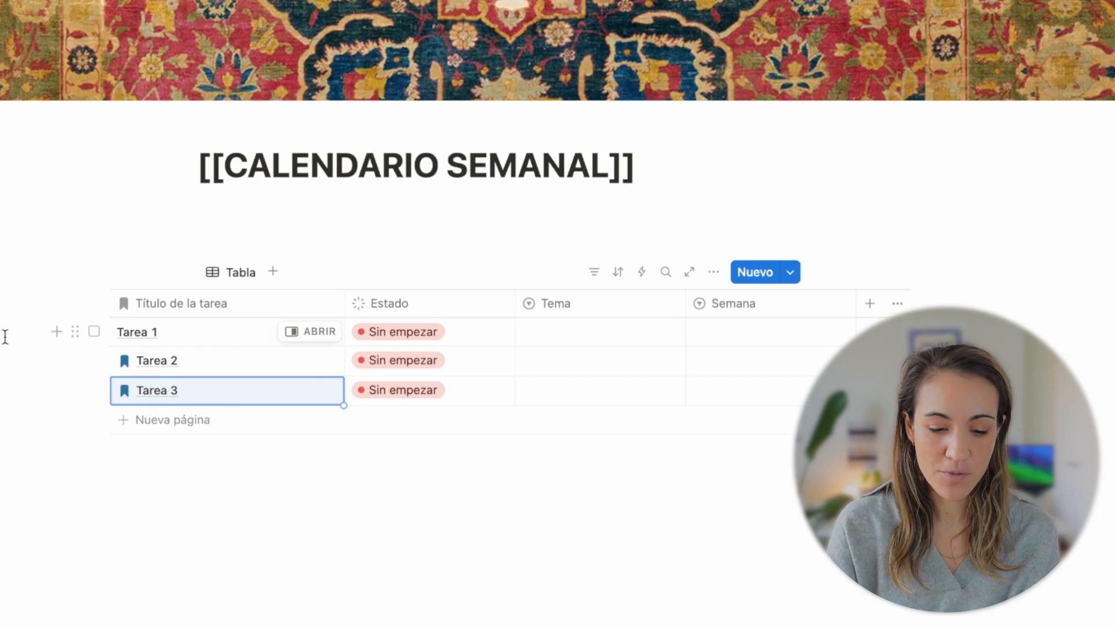
drag(4, 336, 190, 343)
key(Delete)
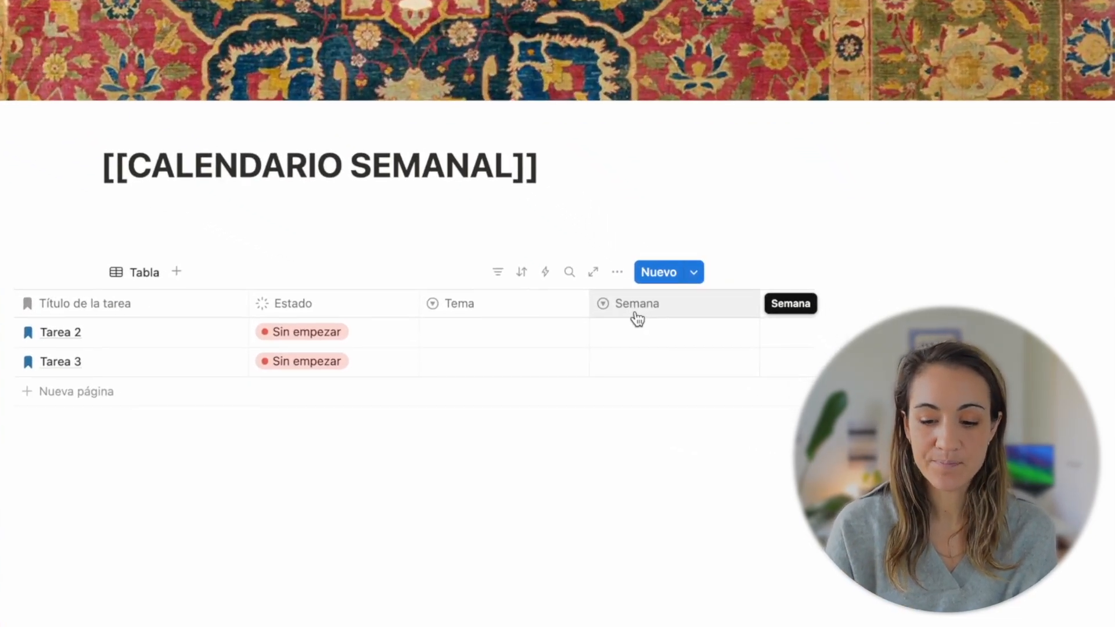
- Add the selection options S1 through S52, in ascending order, to the Semana property
click(720, 361)
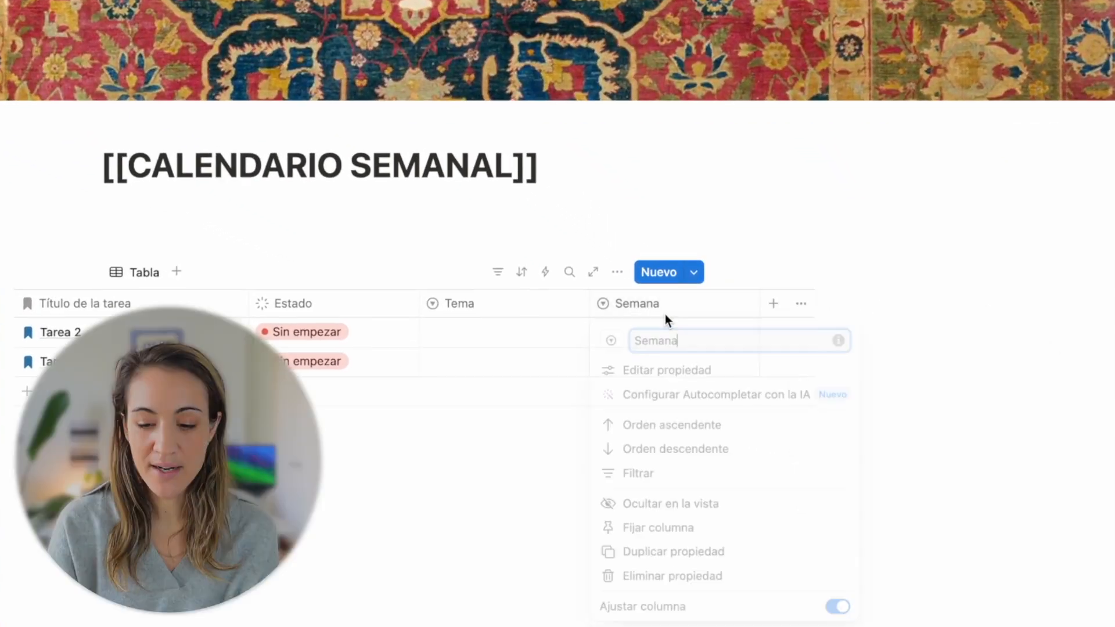
click(702, 374)
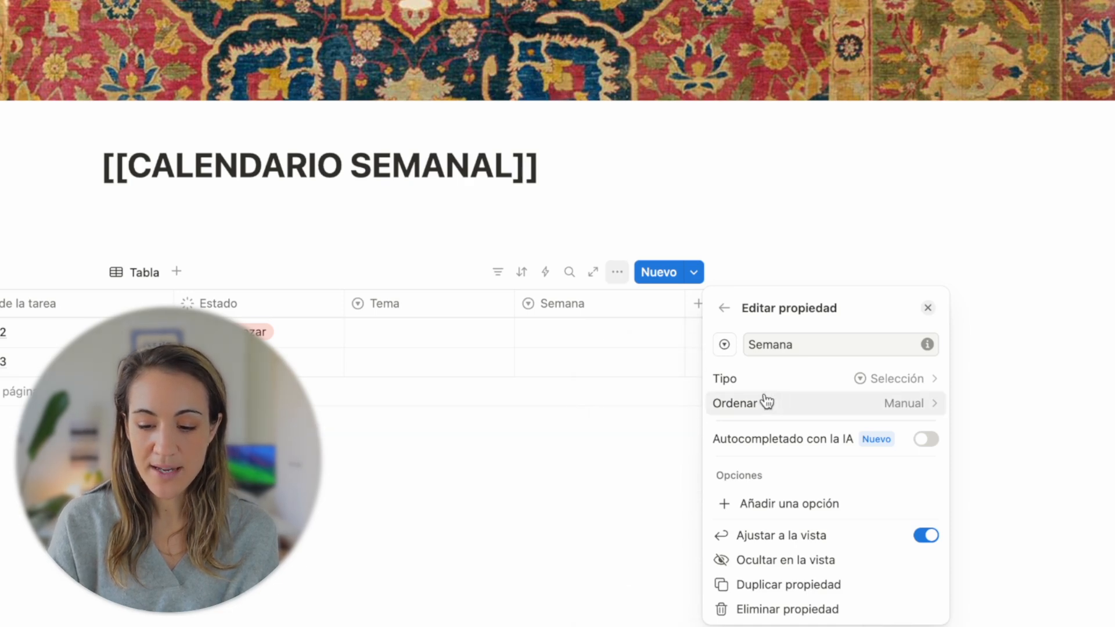
click(845, 512)
text(S1)
key(Return)
text(S)
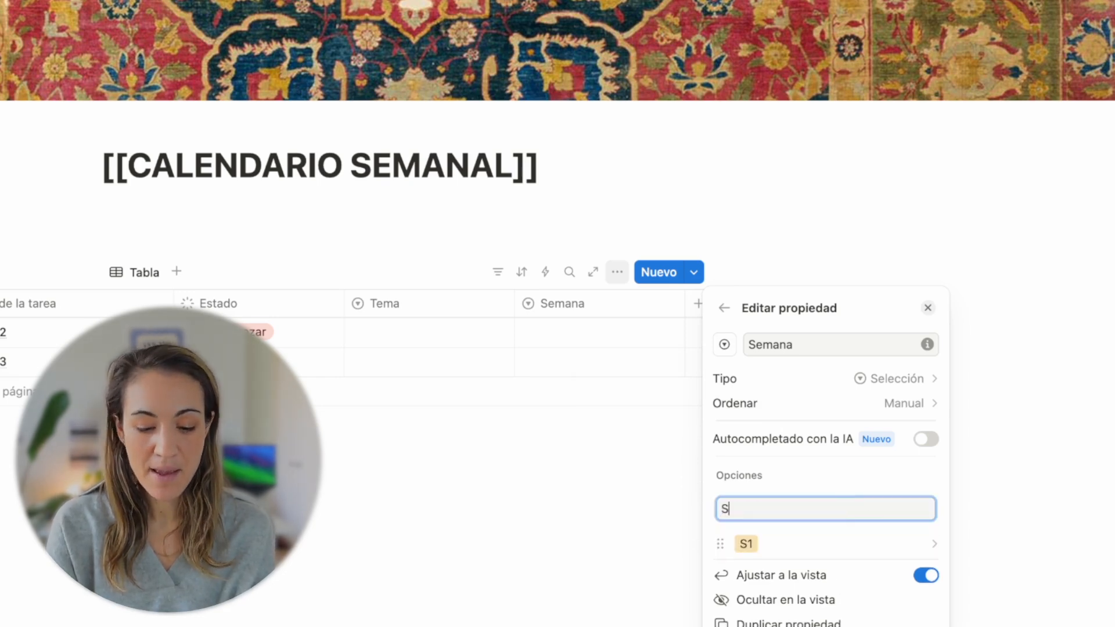
text(2)
key(Return)
text(S3)
key(Return)
text(S4)
key(Return)
text(S5)
key(Return)
text(S6)
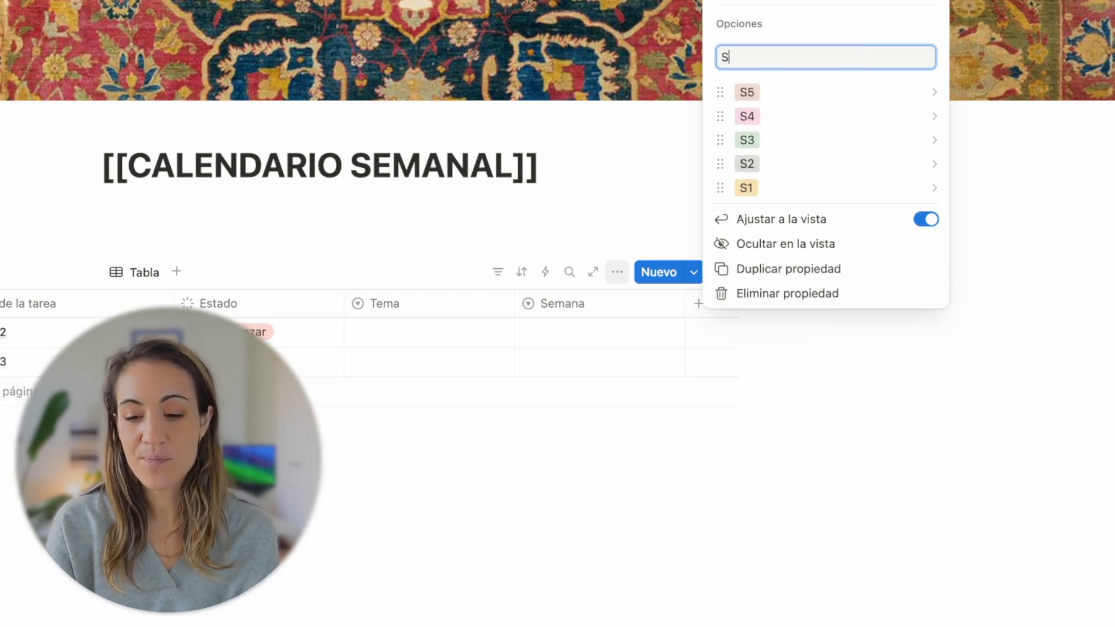
key(Return)
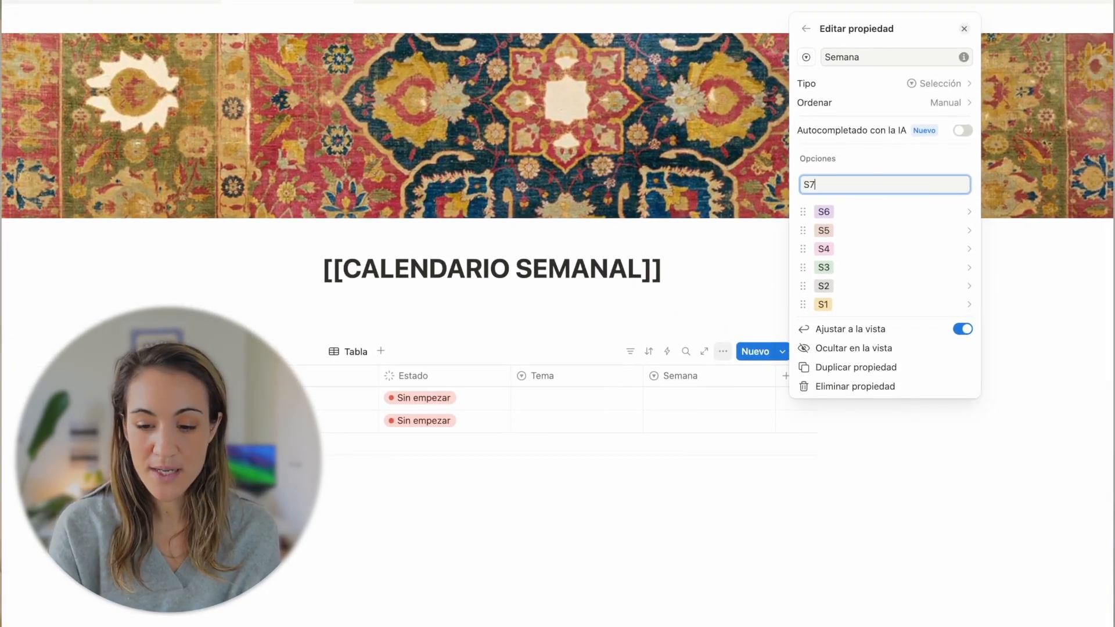
text(S7)
key(Return)
text(S8)
key(Return)
text(S)
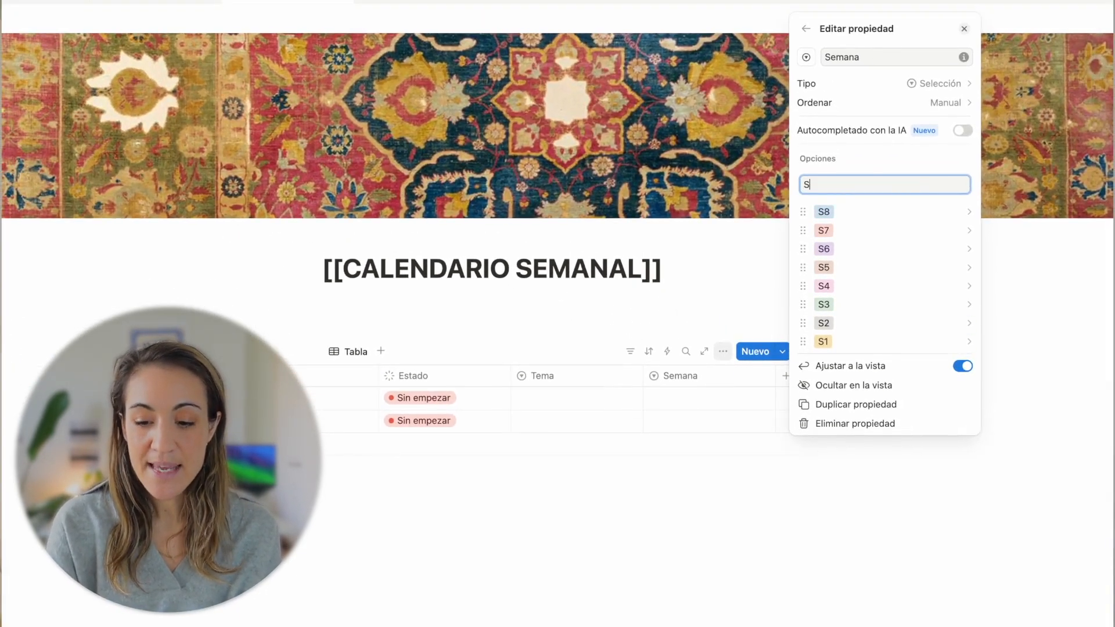
text(9)
key(Return)
text(S10)
key(Return)
text(S11)
key(Return)
text(S12)
key(Return)
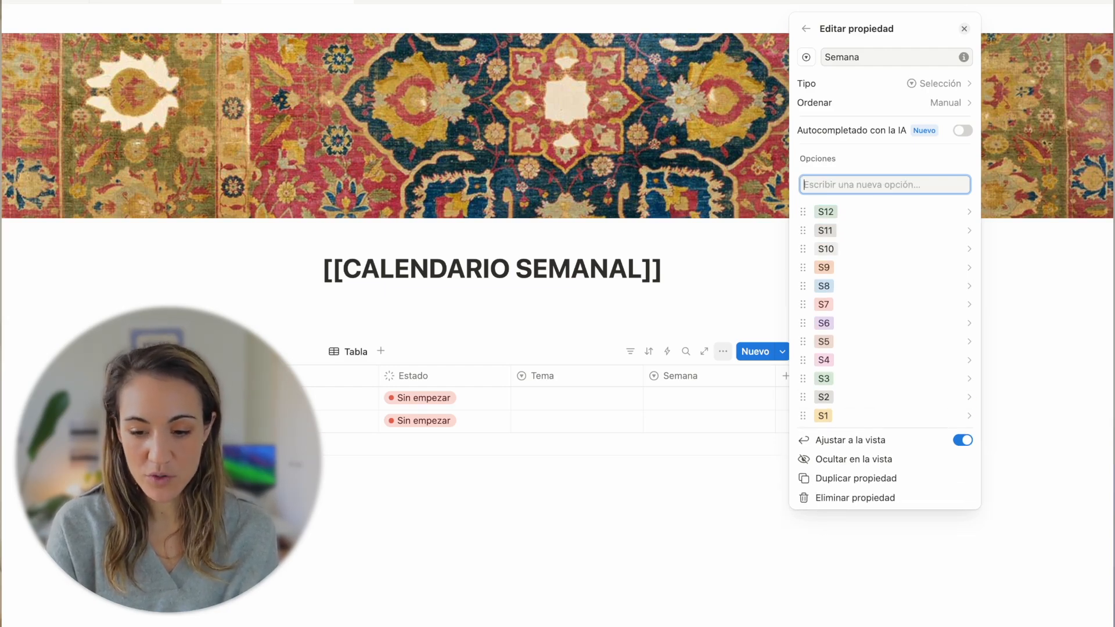
text(S13)
key(Return)
text(S14)
key(Return)
text(S15)
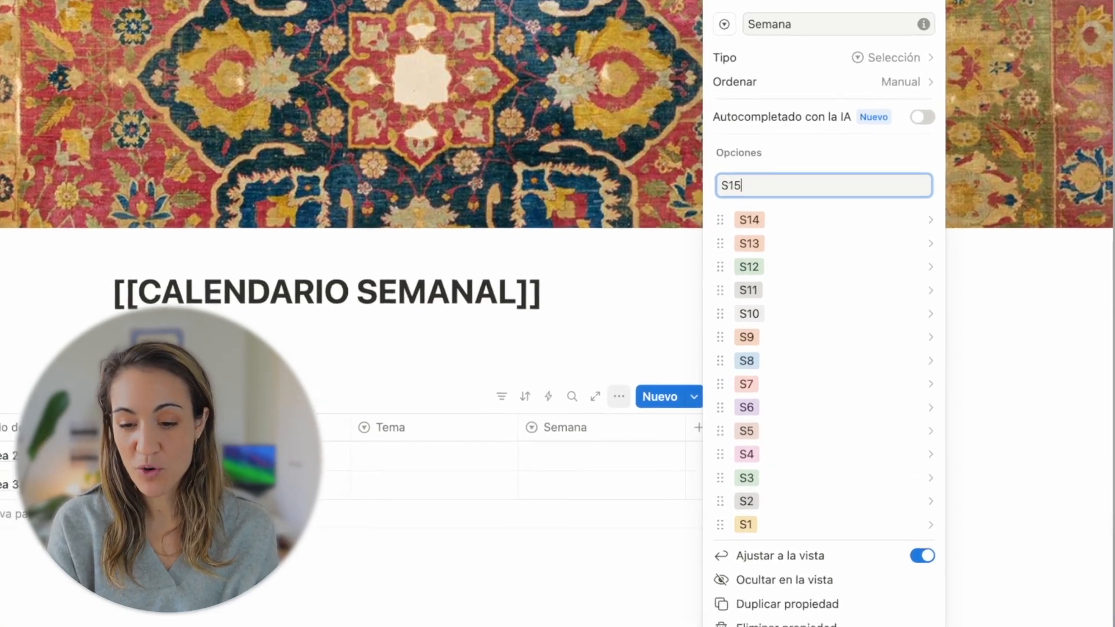
key(Return)
text(S16)
key(Return)
text(S17)
key(Return)
text(S18)
key(Return)
text(S19)
key(Return)
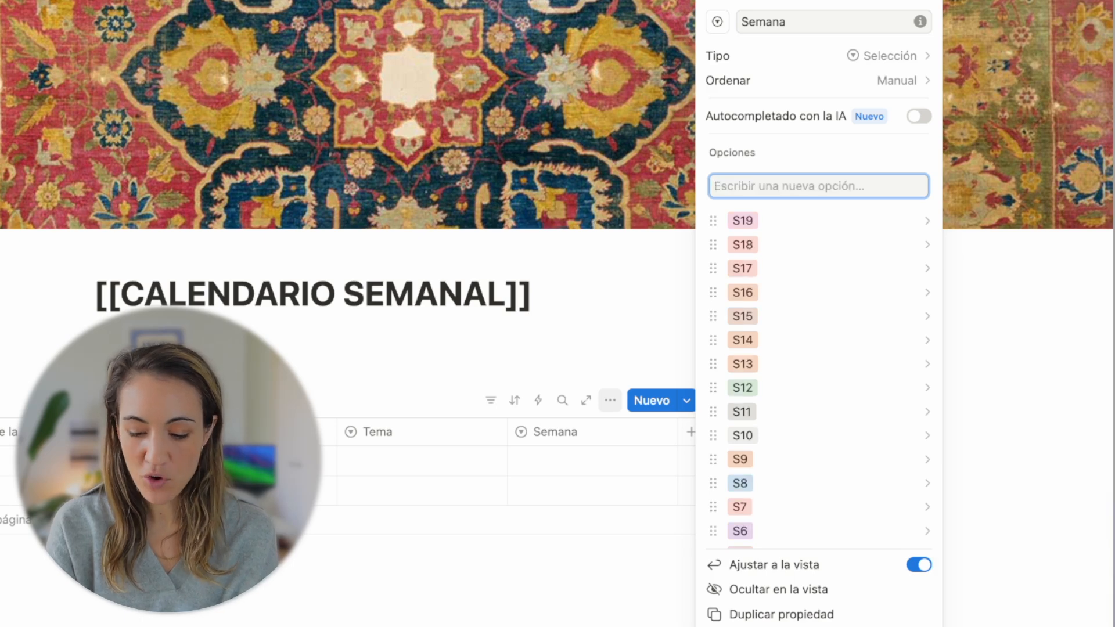
text(S20)
key(Return)
text(S)
text(51)
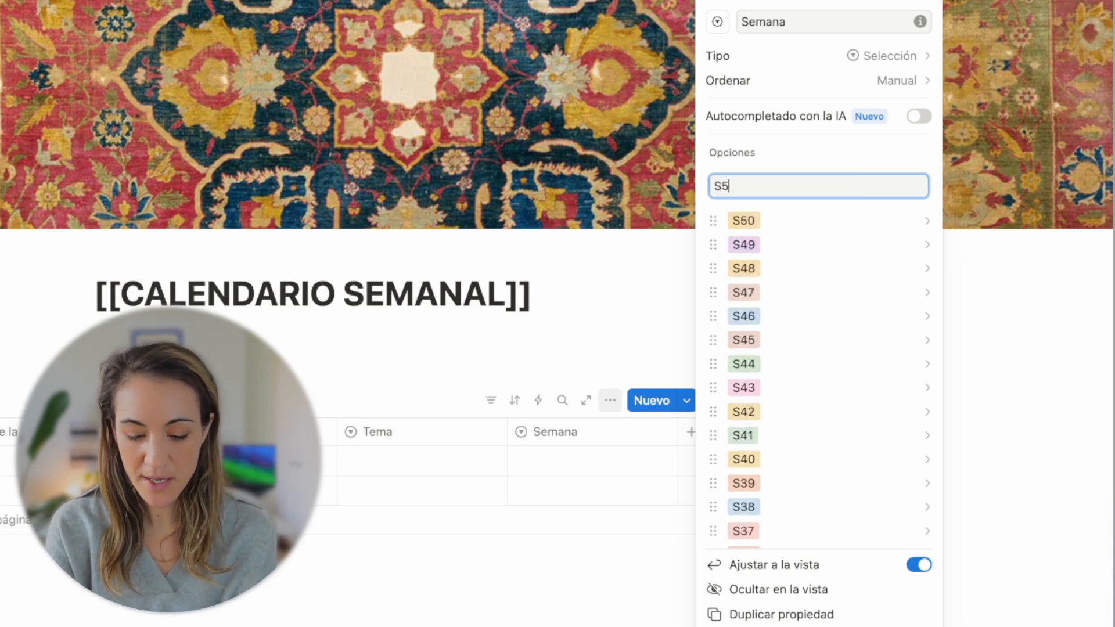
key(Return)
text(S52)
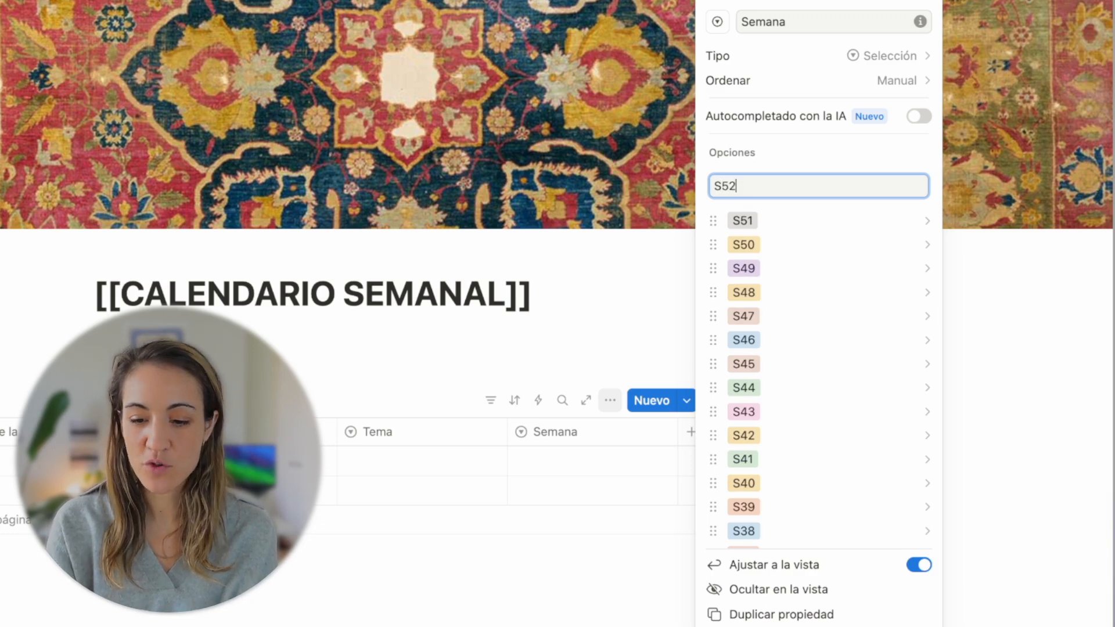
key(Return)
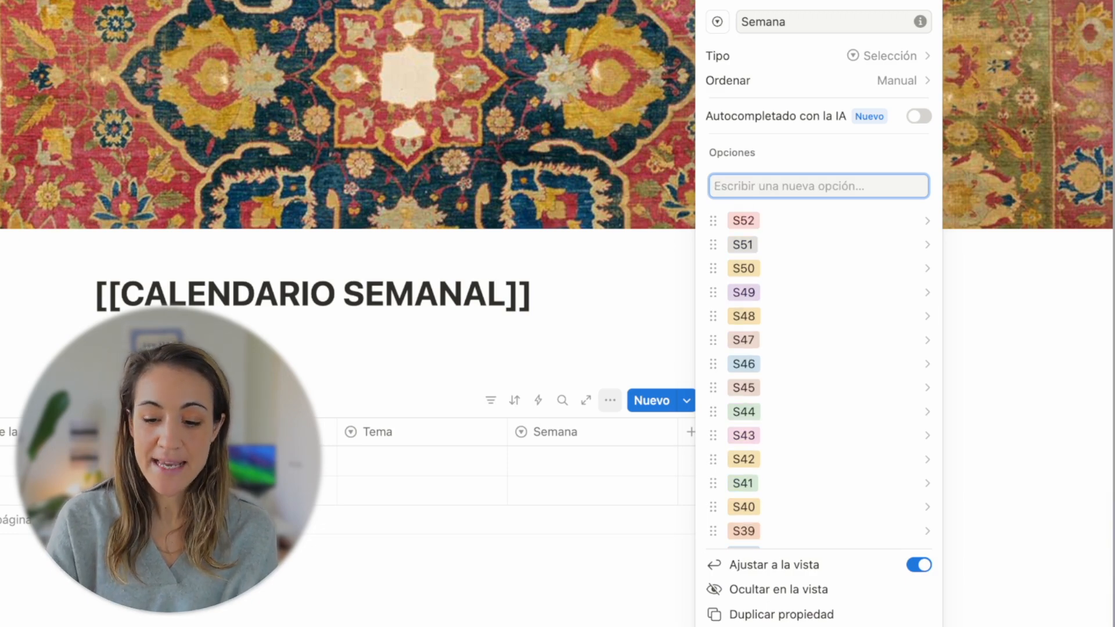
key(Escape)
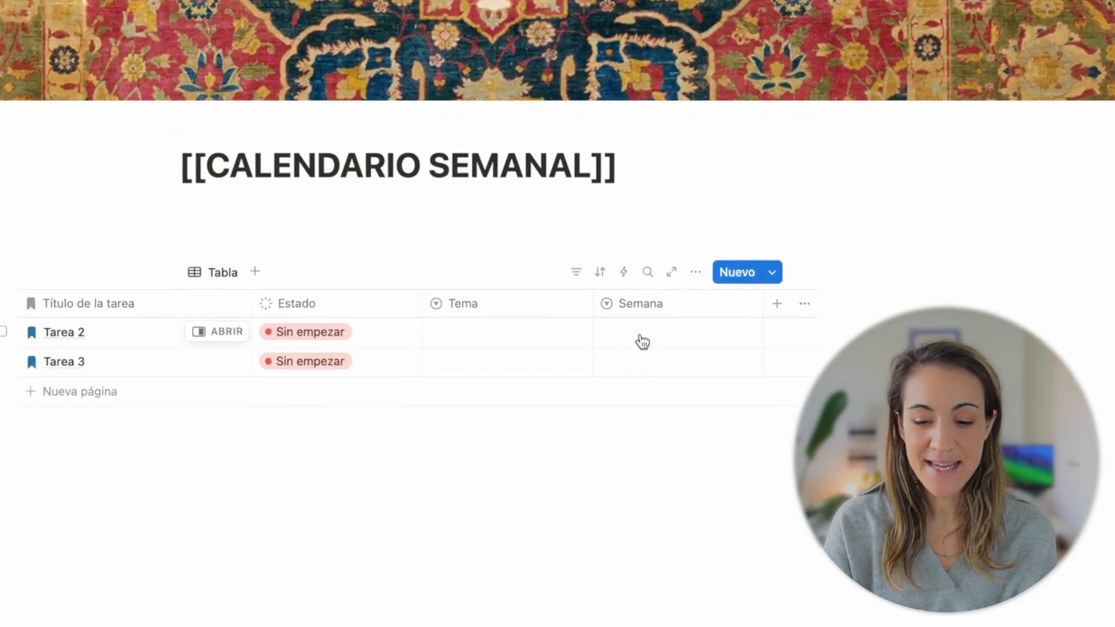
- Set the Semana value to S15 for "Tarea 2" and to S1 for "Tarea 3"
click(676, 398)
scroll(700, 361, down, 10)
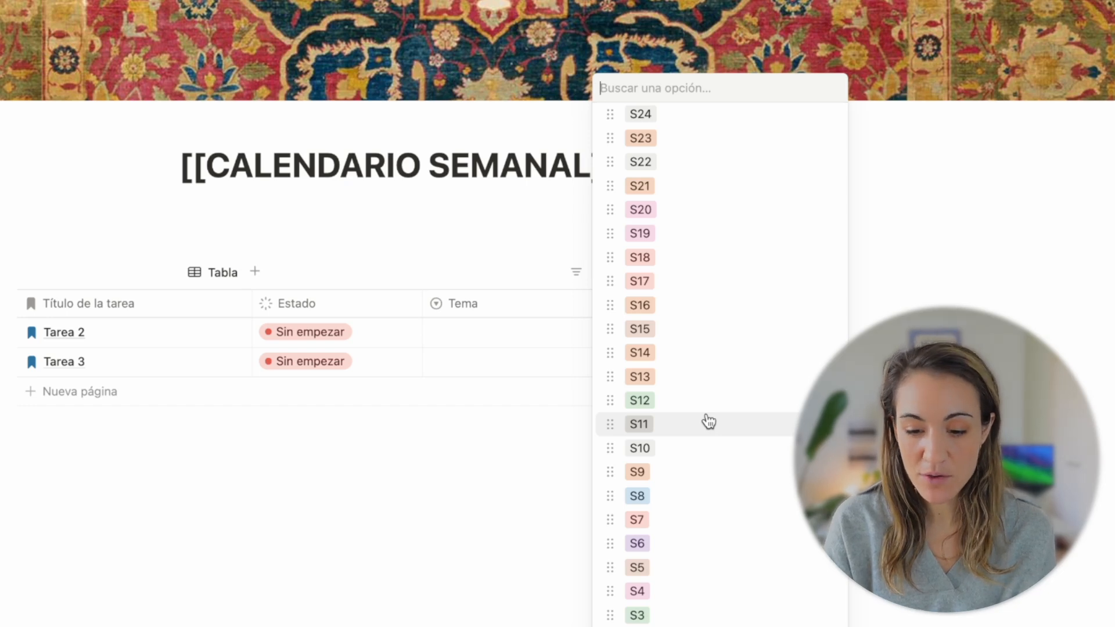
click(677, 337)
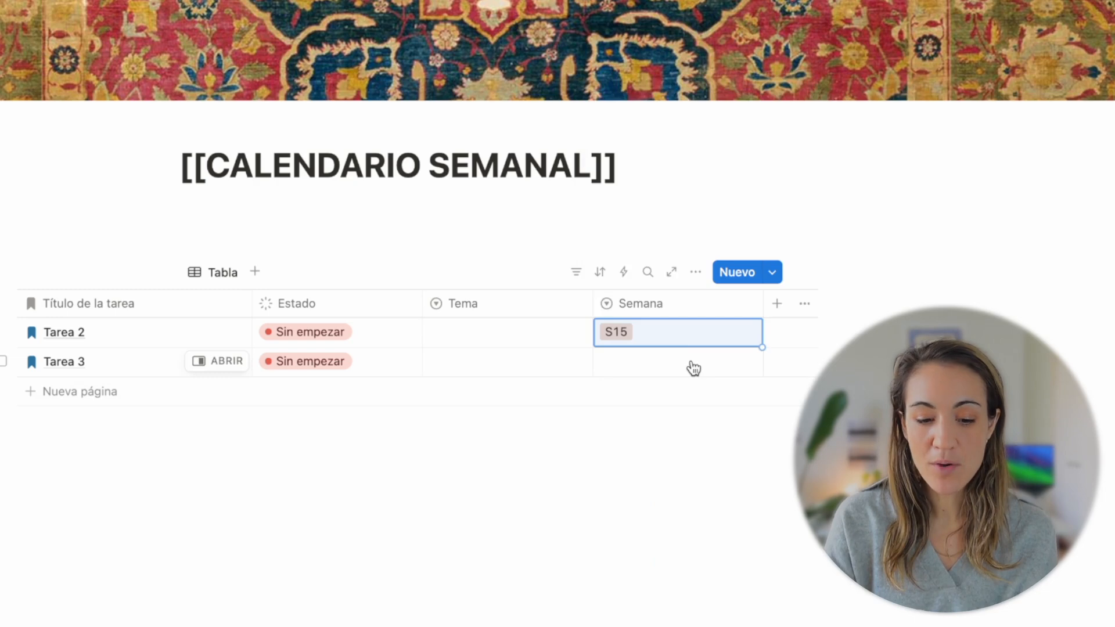
click(693, 368)
scroll(692, 453, down, 10)
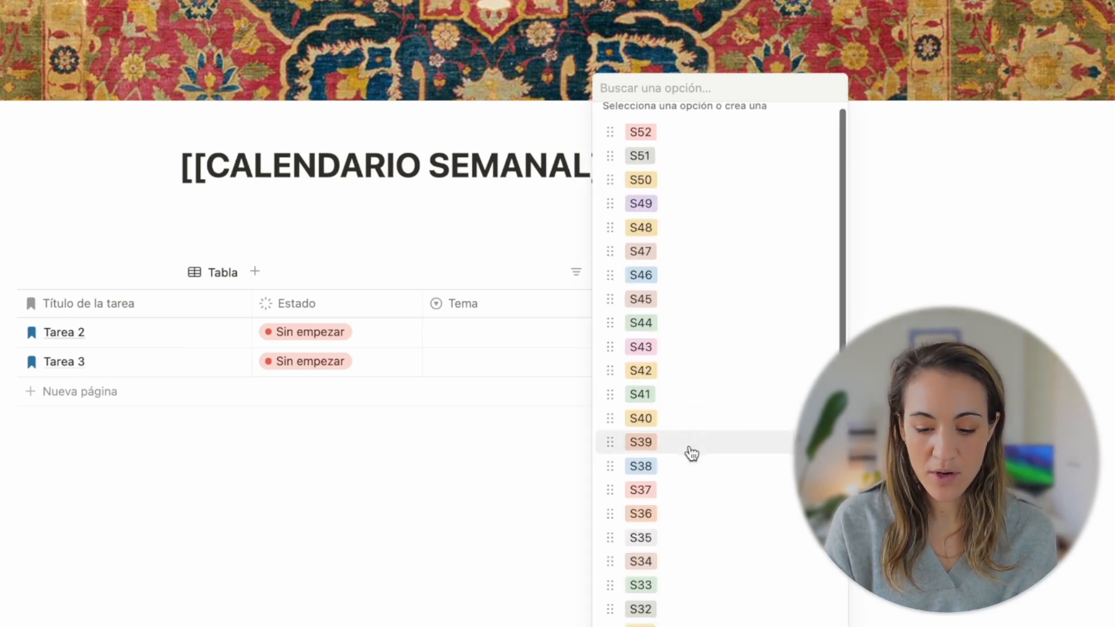
click(668, 626)
click(563, 517)
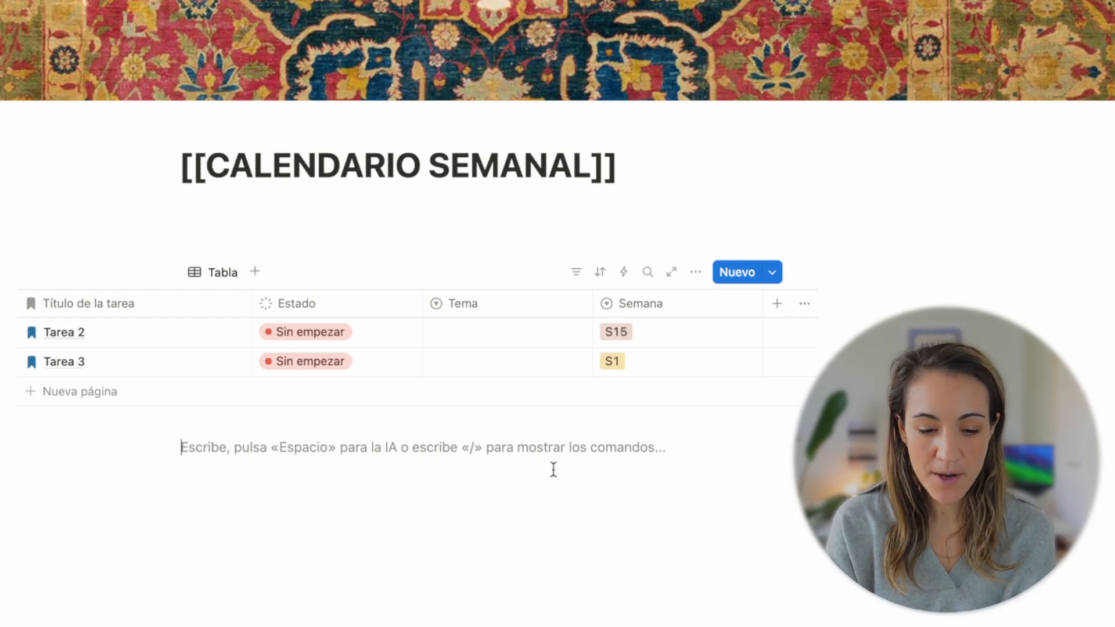
- Create the Tema option YouTube for "Tarea 2" and the option BeNative for "Tarea 3"
click(488, 343)
text(YouTube)
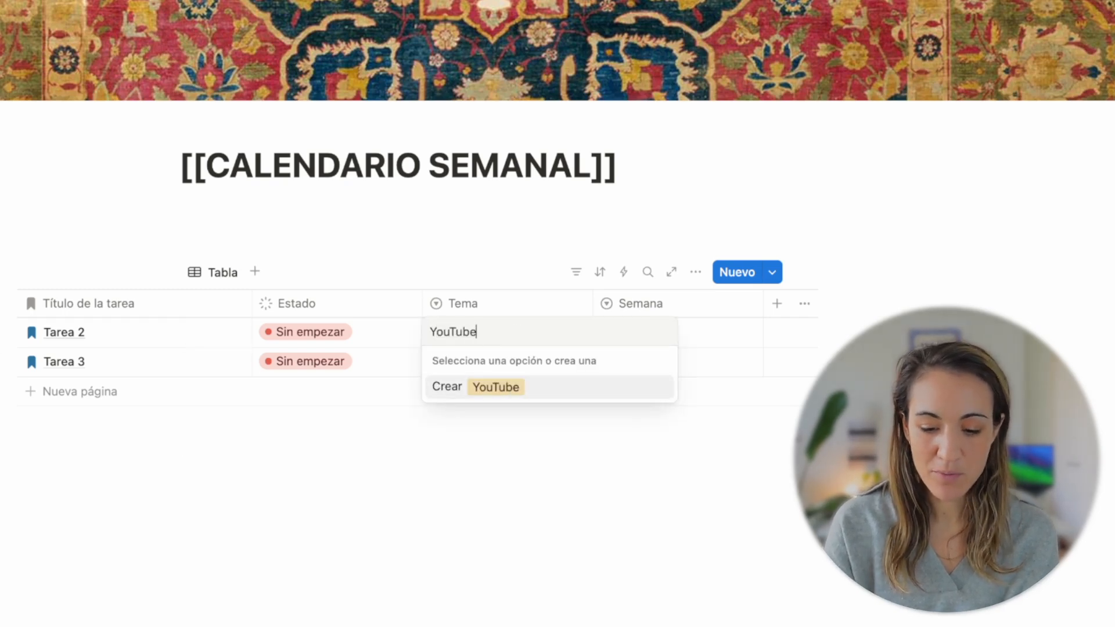
key(Return)
click(490, 356)
text(BeNat)
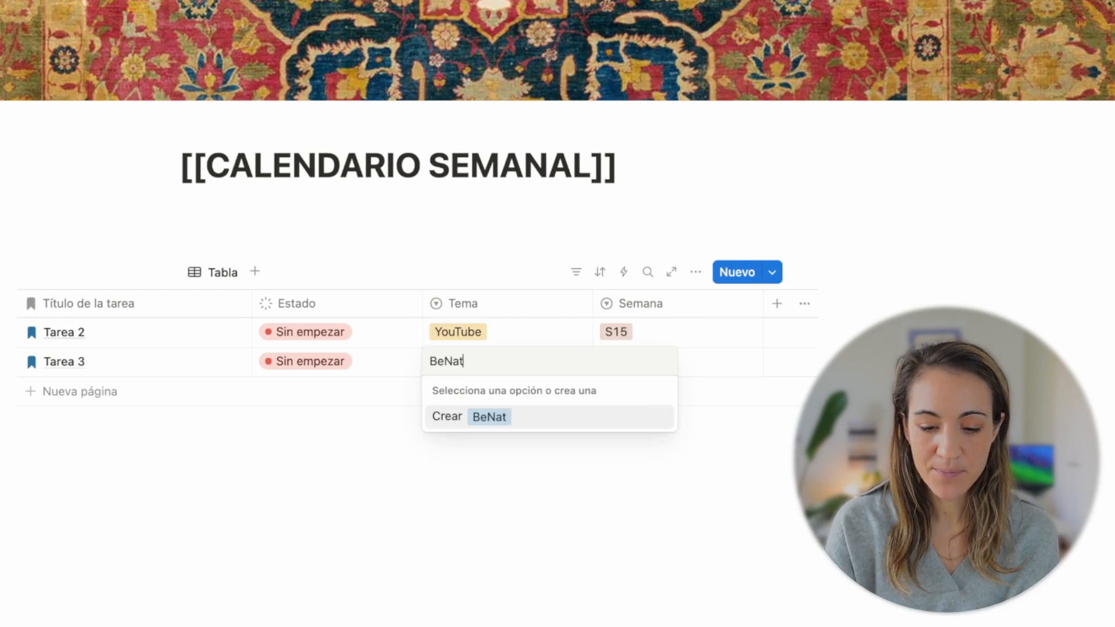
text(ive)
key(Return)
click(441, 471)
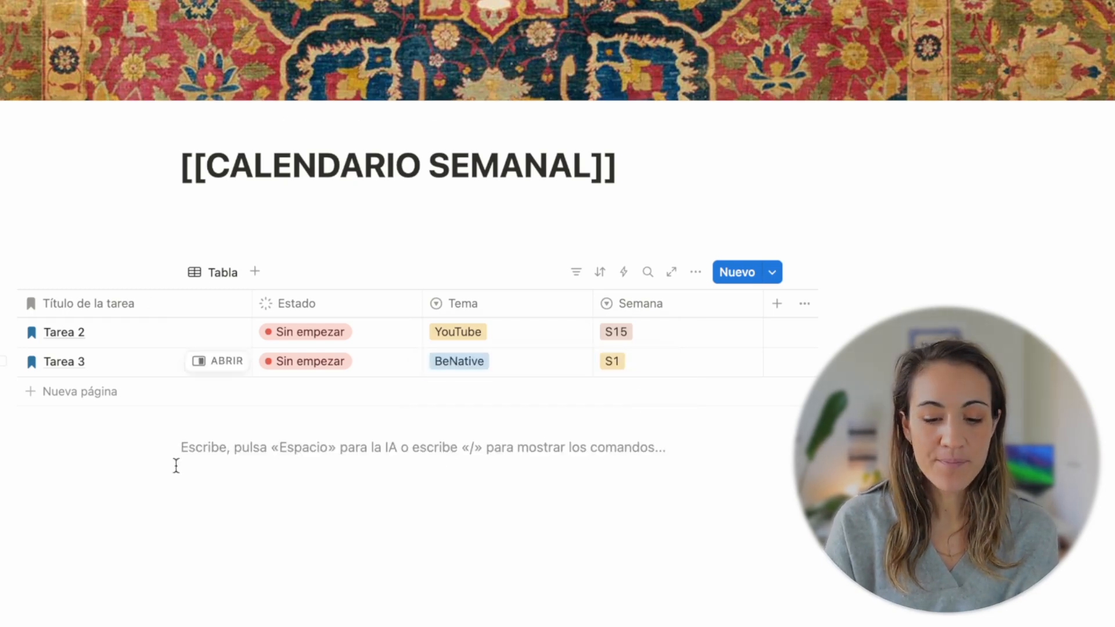
- Rename the existing table view of the weekly calendar as "S1"
click(221, 279)
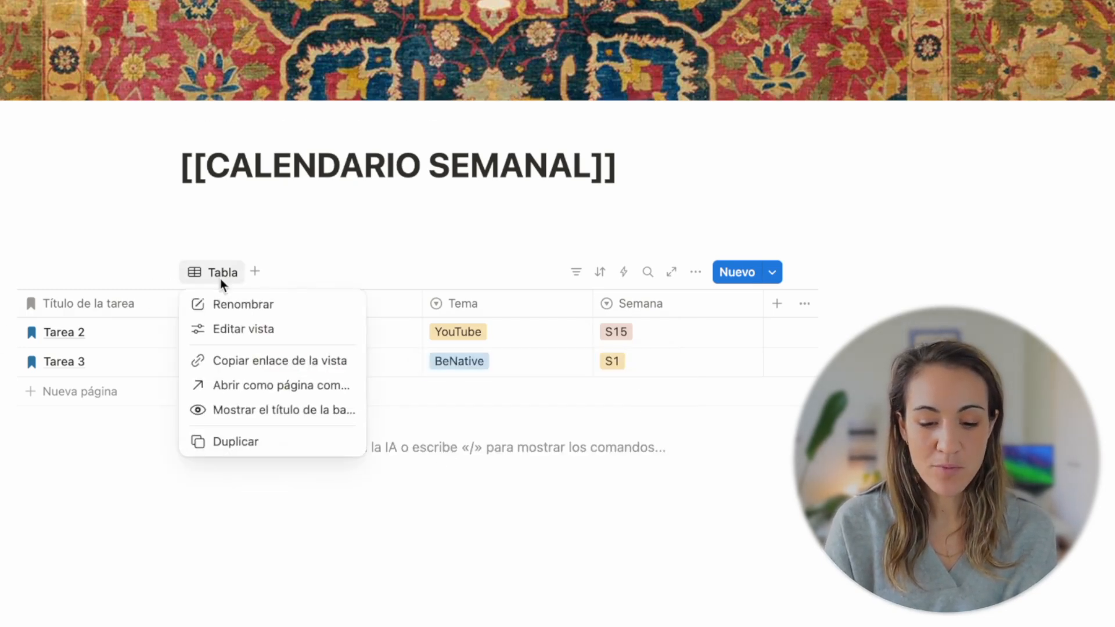
click(237, 303)
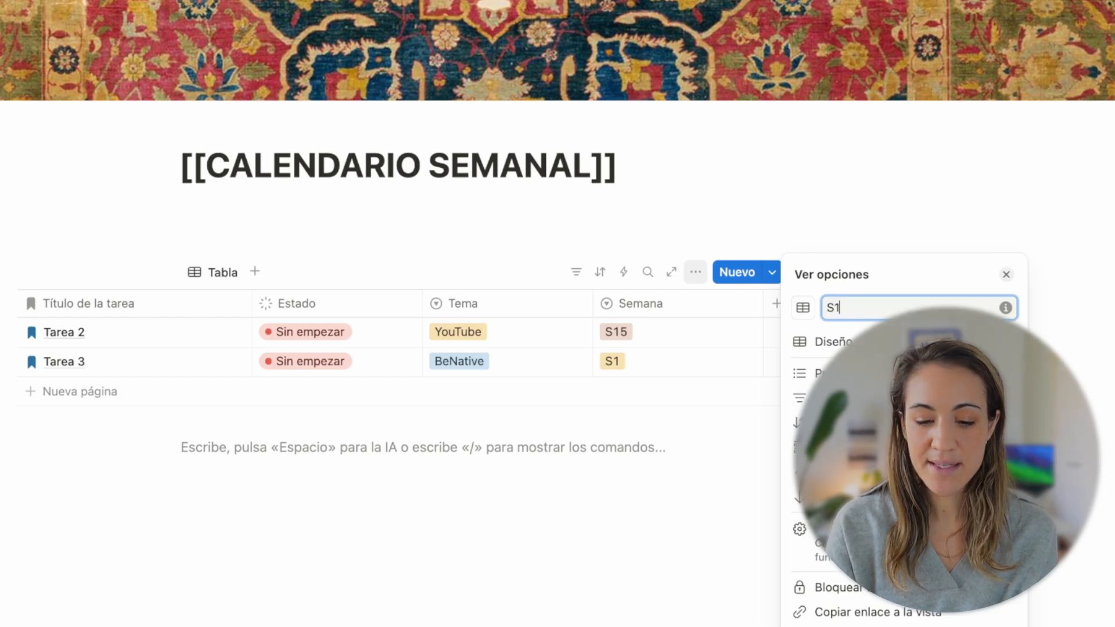
click(408, 519)
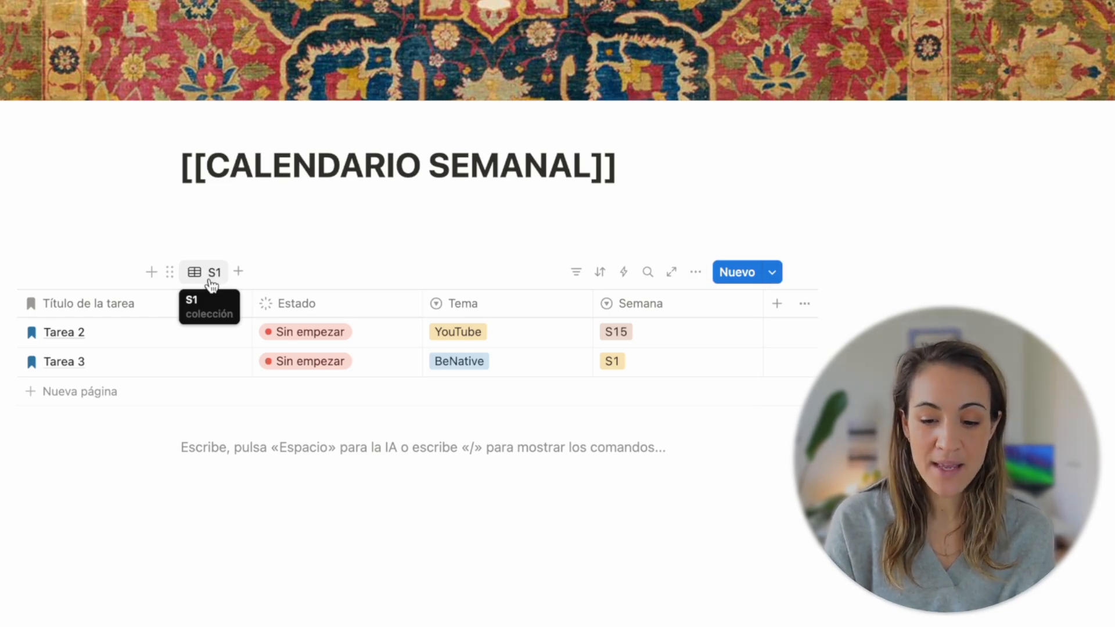
- Filter the S1 view by the Semana property with the value S1
click(576, 275)
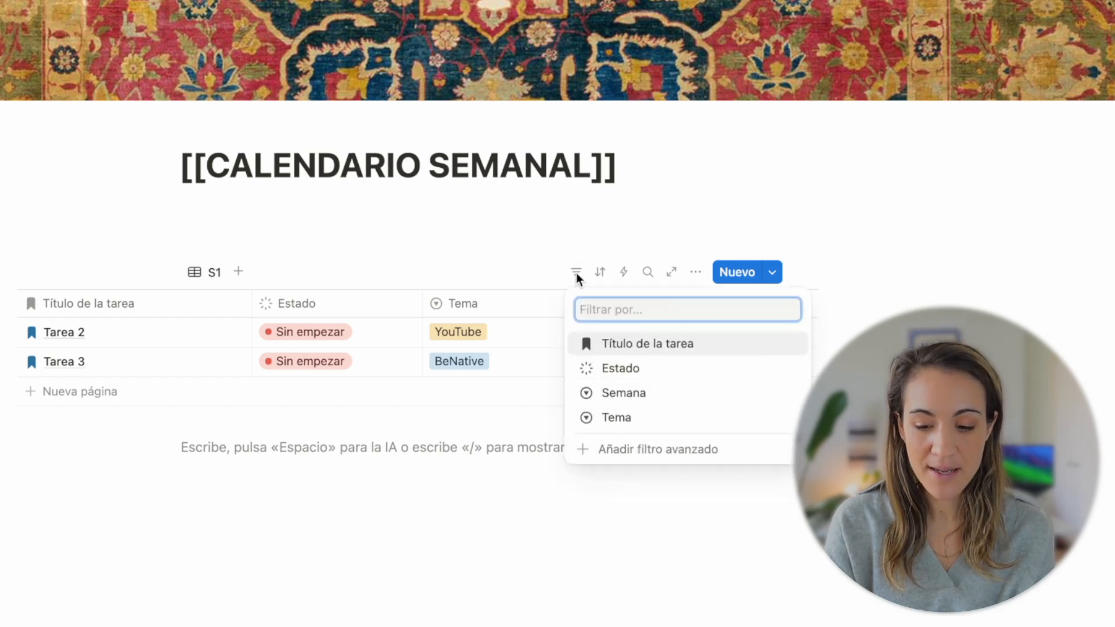
click(643, 394)
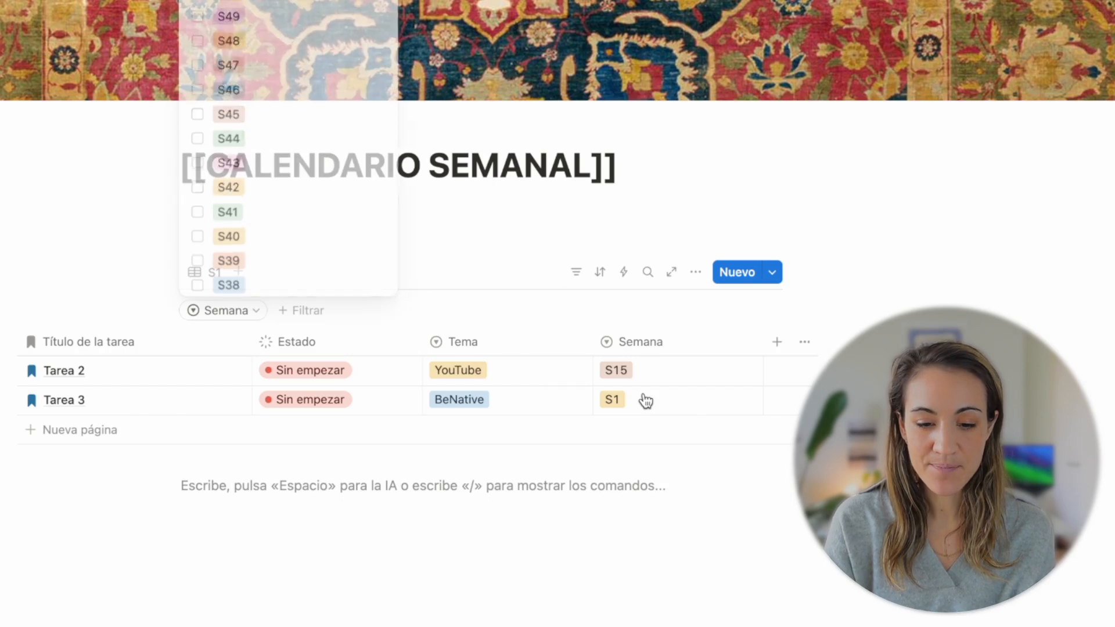
scroll(297, 164, down, 10)
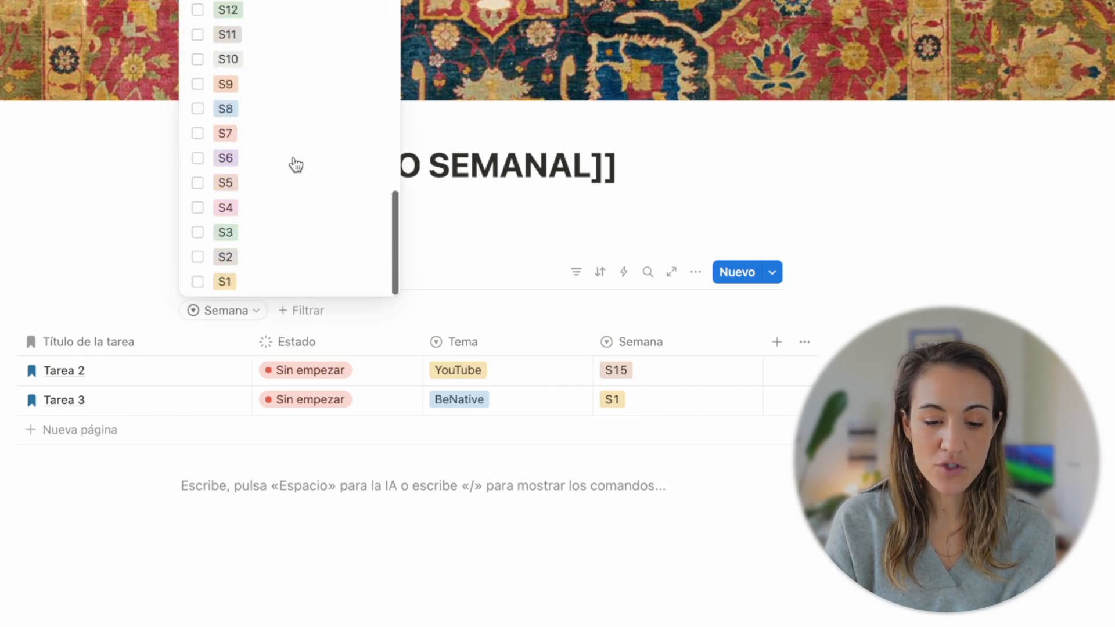
click(196, 284)
click(328, 486)
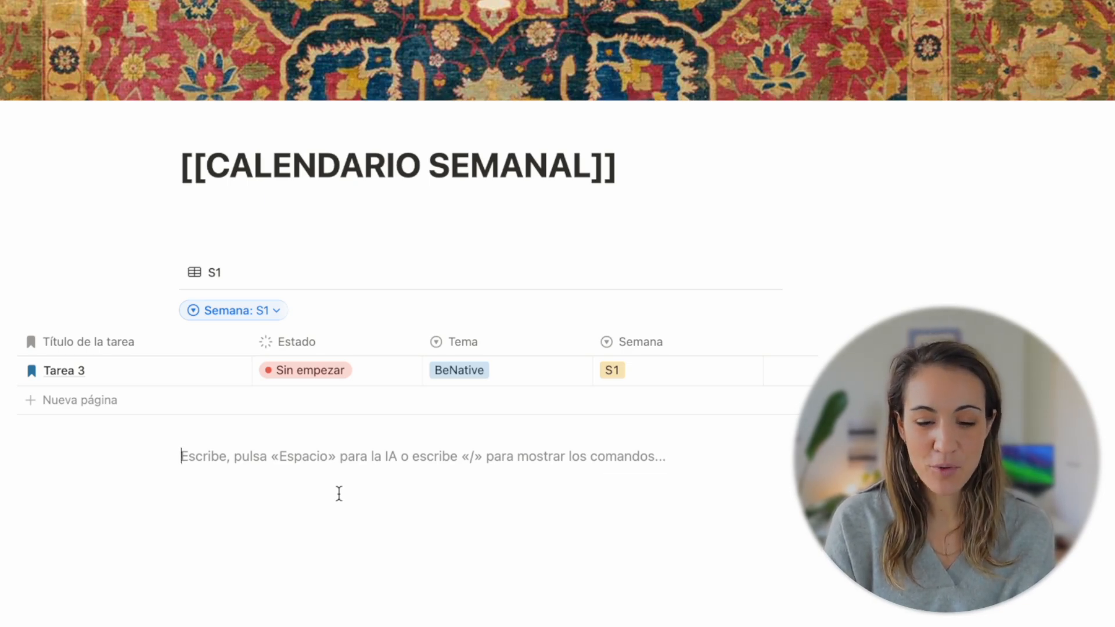
- Add a new table view named "S2" to the weekly calendar database
click(240, 276)
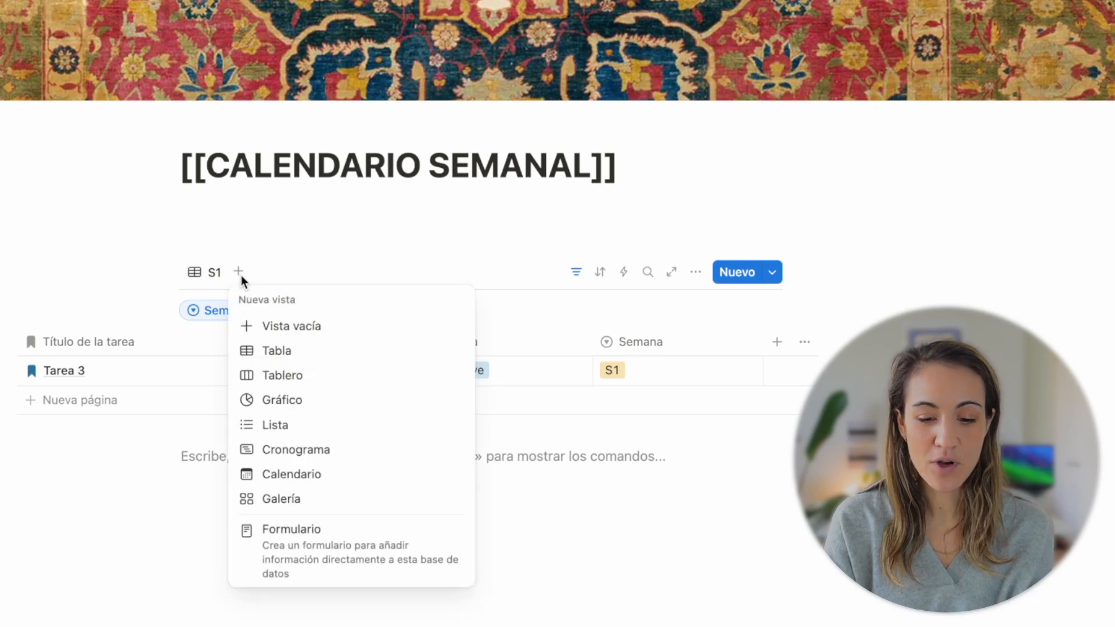
click(276, 351)
text(S)
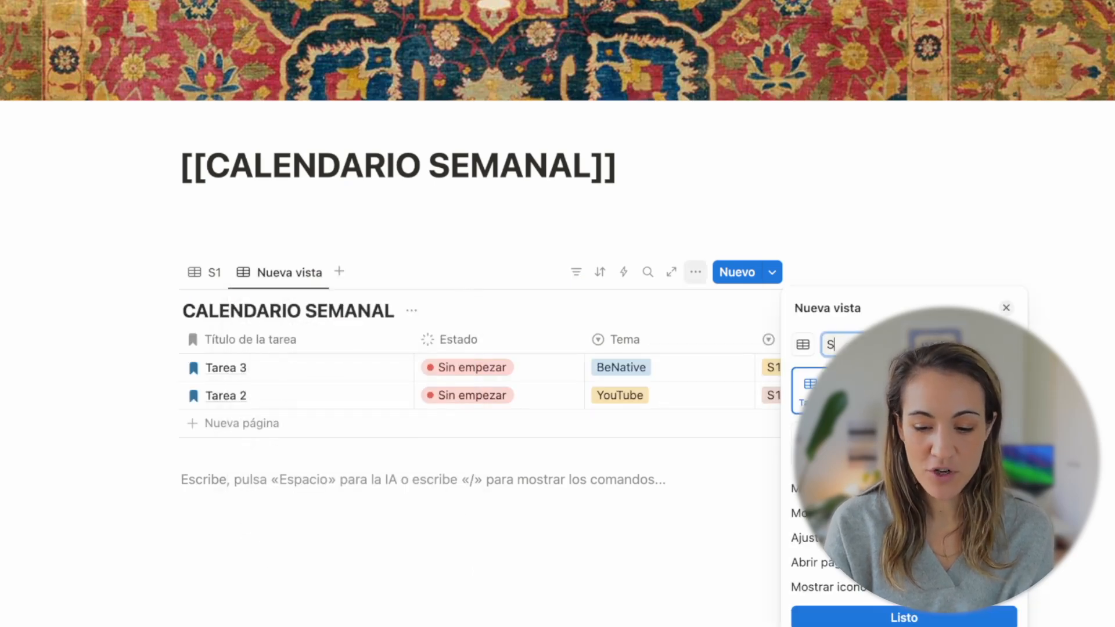
key(Return)
key(Escape)
- Filter the S2 view by the Semana property with the value S2
click(576, 272)
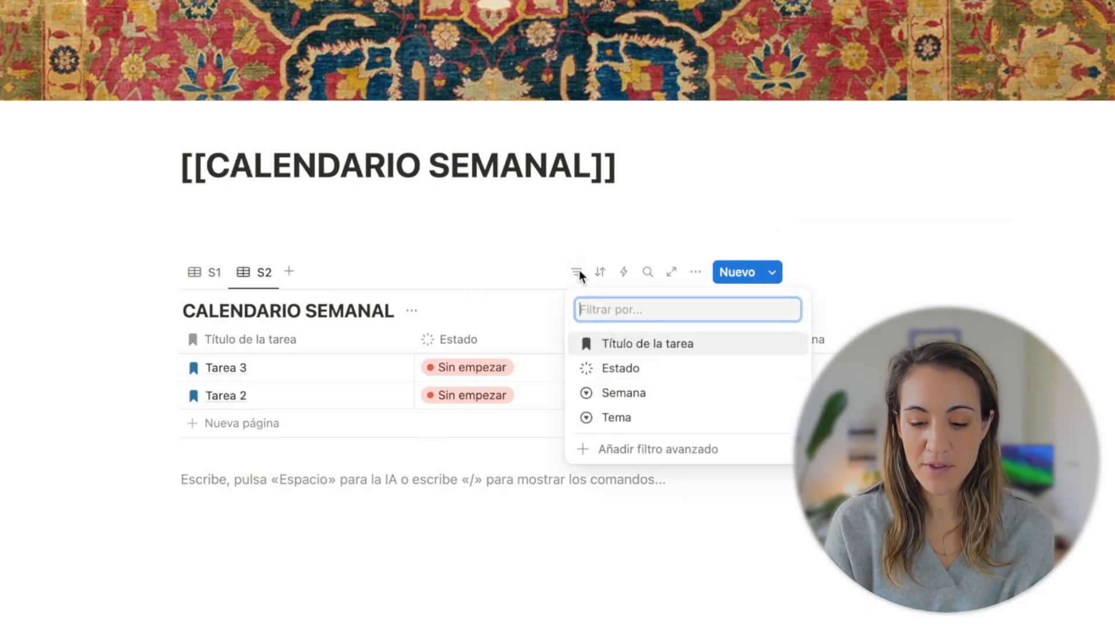
click(617, 395)
scroll(336, 227, down, 10)
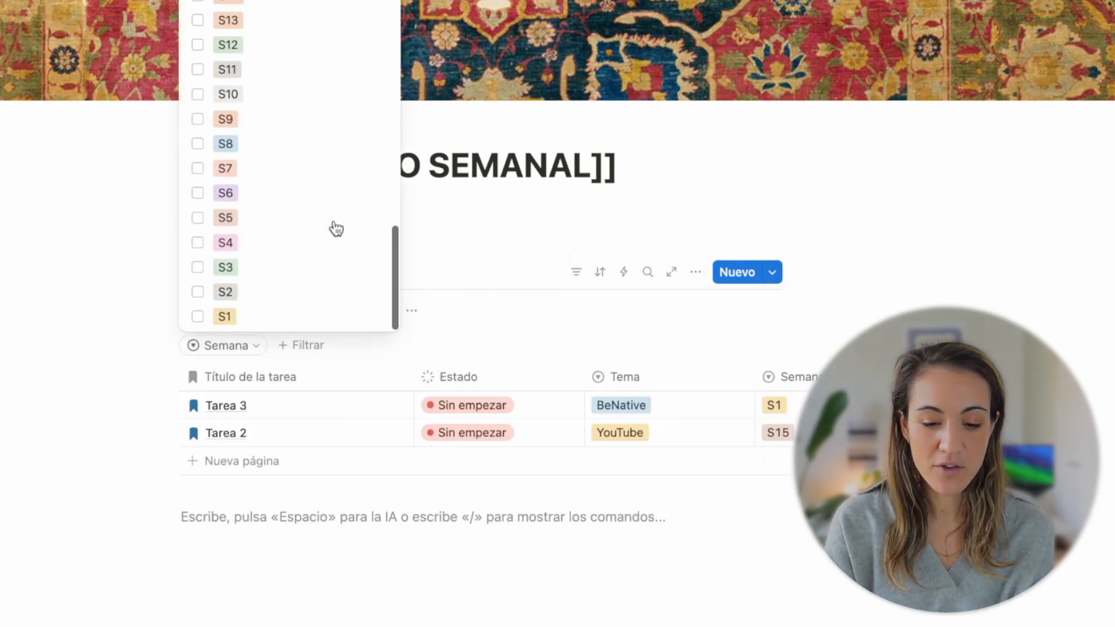
click(202, 295)
click(396, 566)
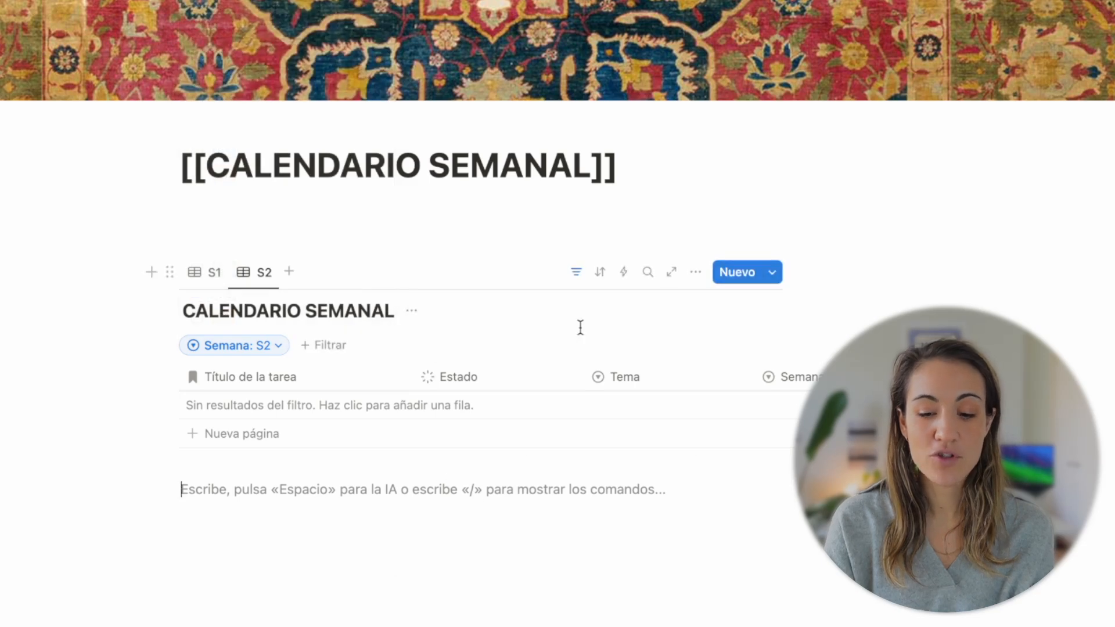
- Clear S2 from the view's Semana filter and set the Semana value of "Tarea 2" to S2
mouse_move(569, 477)
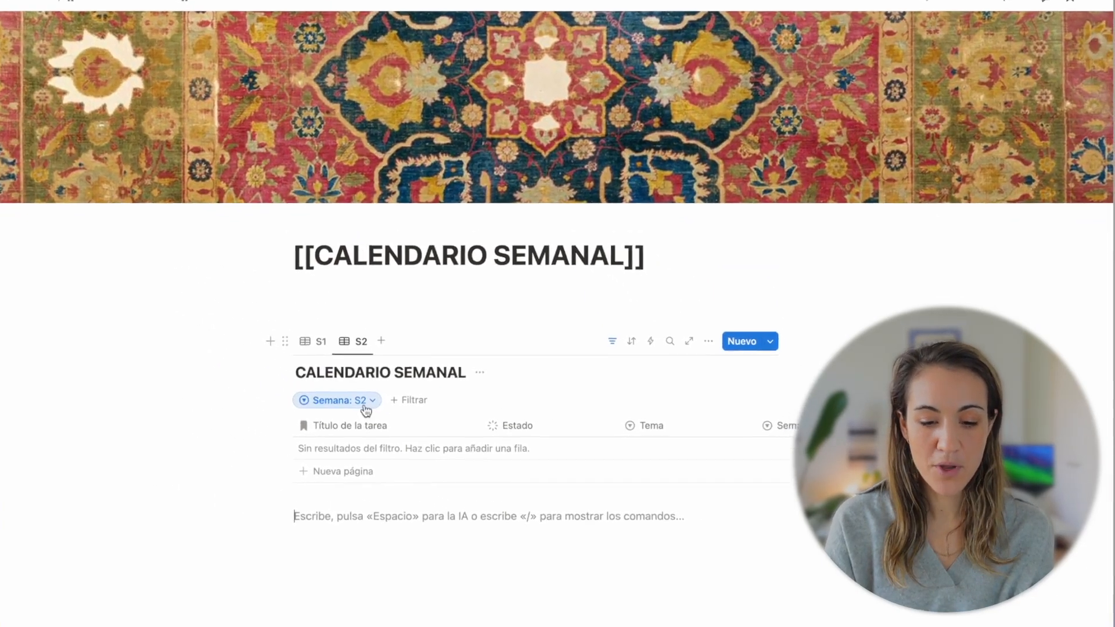
click(365, 410)
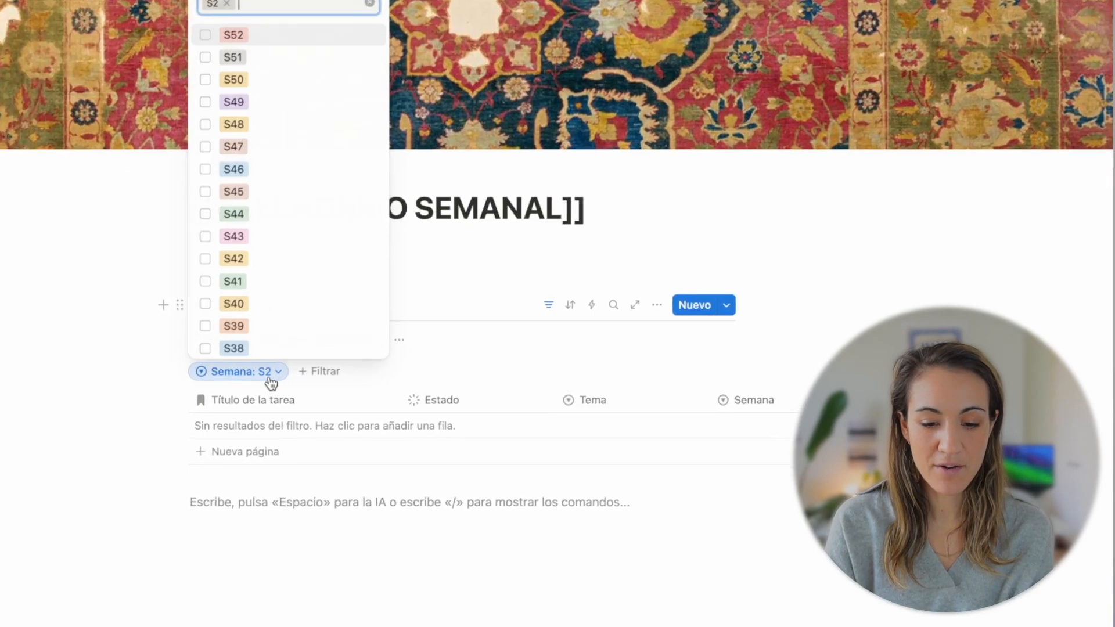
scroll(165, 124, down, 10)
click(112, 291)
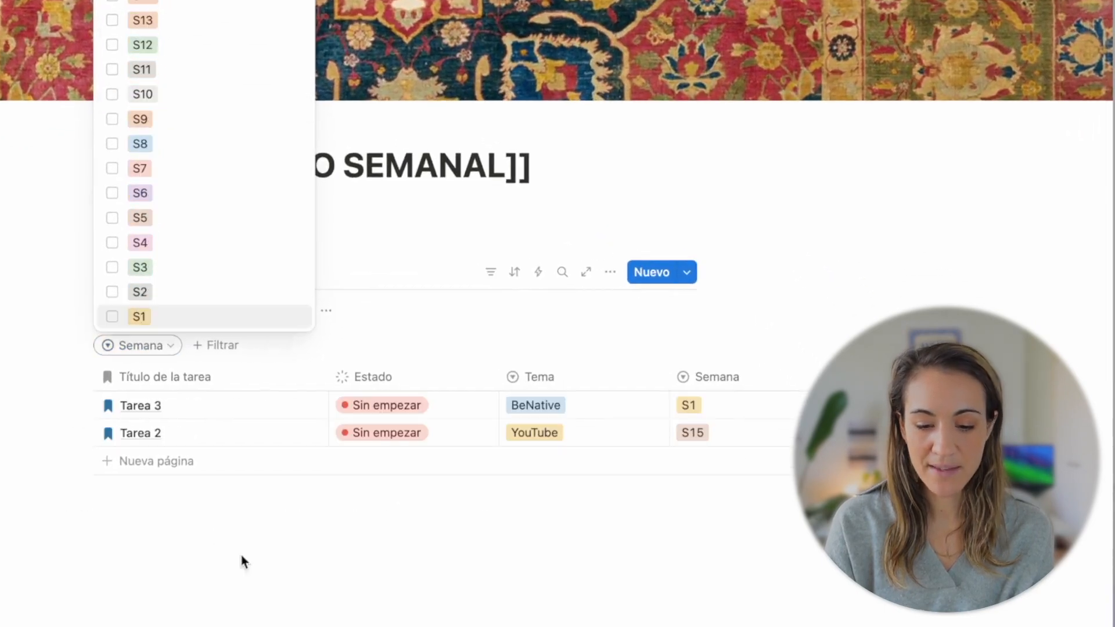
click(241, 556)
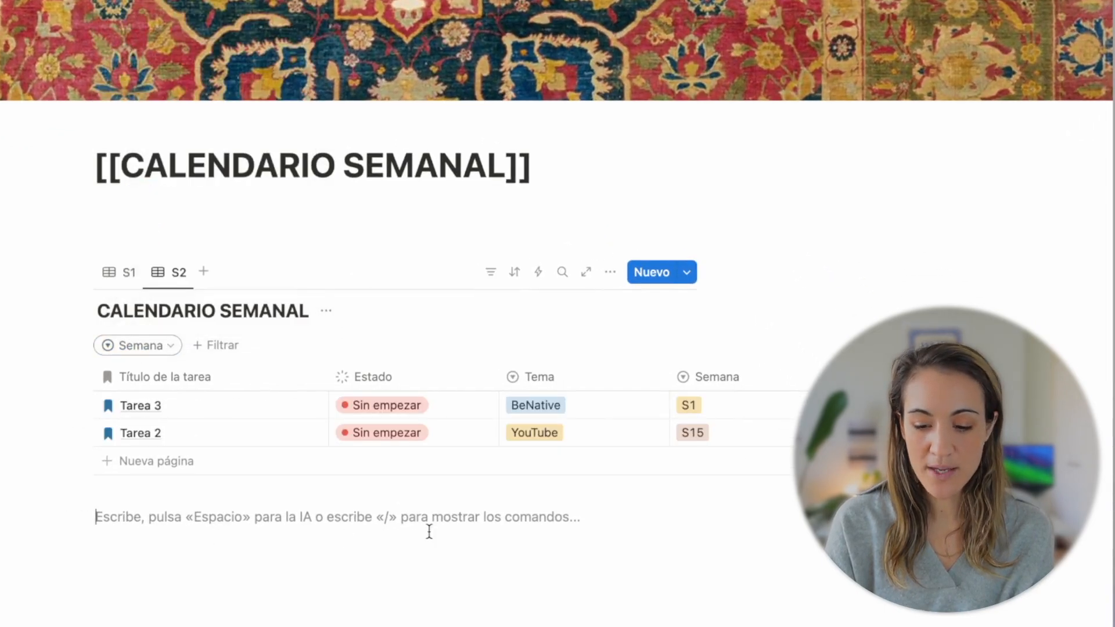
click(719, 432)
scroll(731, 386, down, 10)
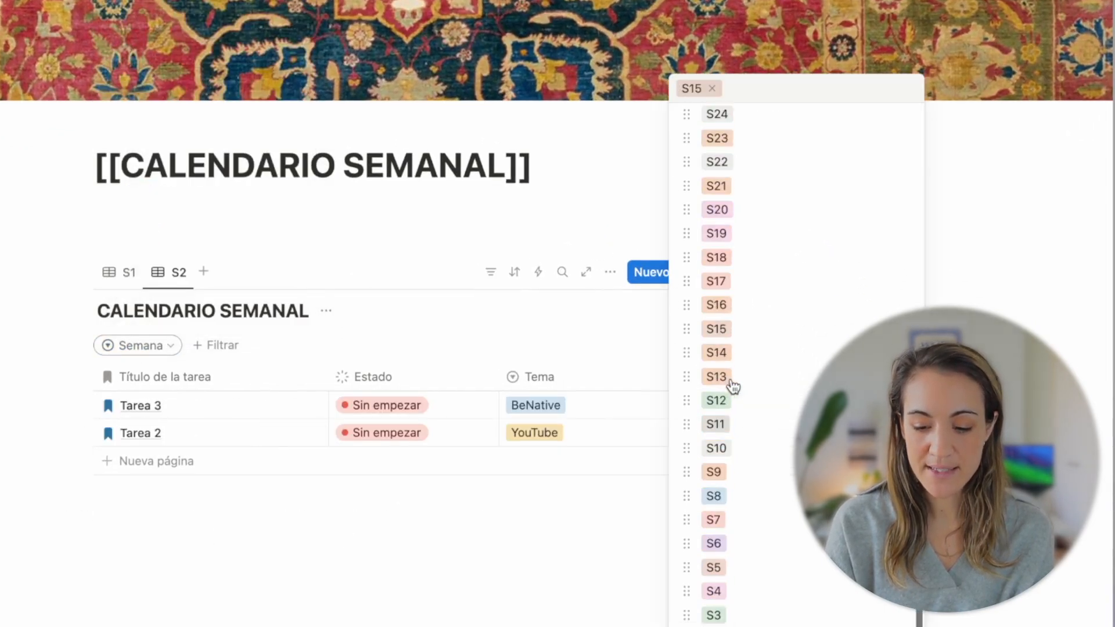
click(713, 626)
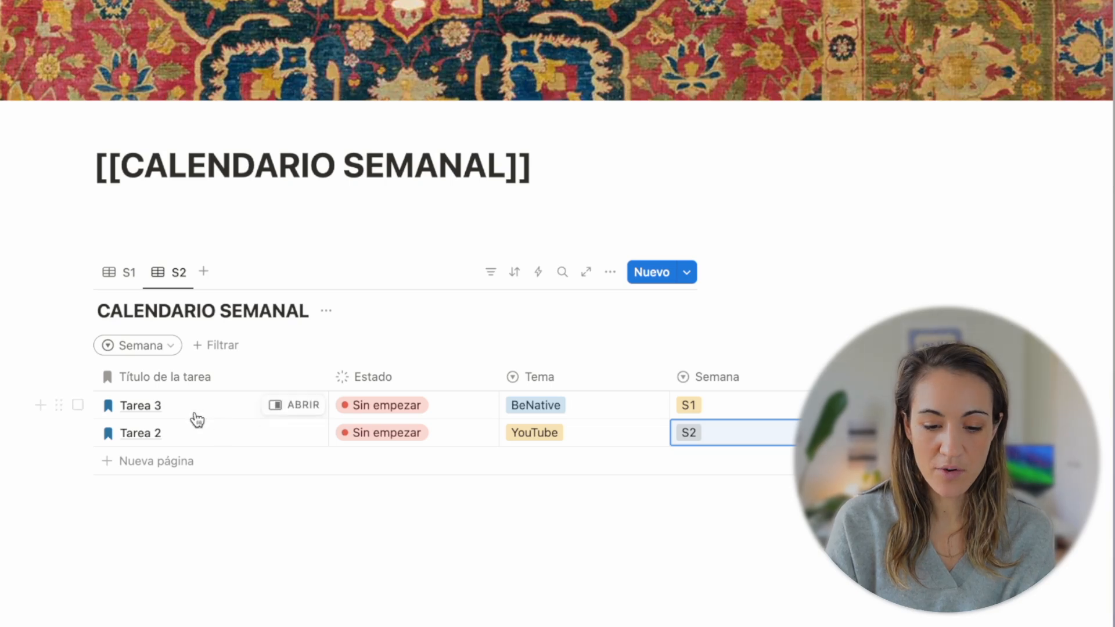
- Select S2 again as the Semana filter value of the S2 view
click(154, 348)
scroll(180, 254, down, 1)
scroll(180, 253, down, 15)
click(117, 292)
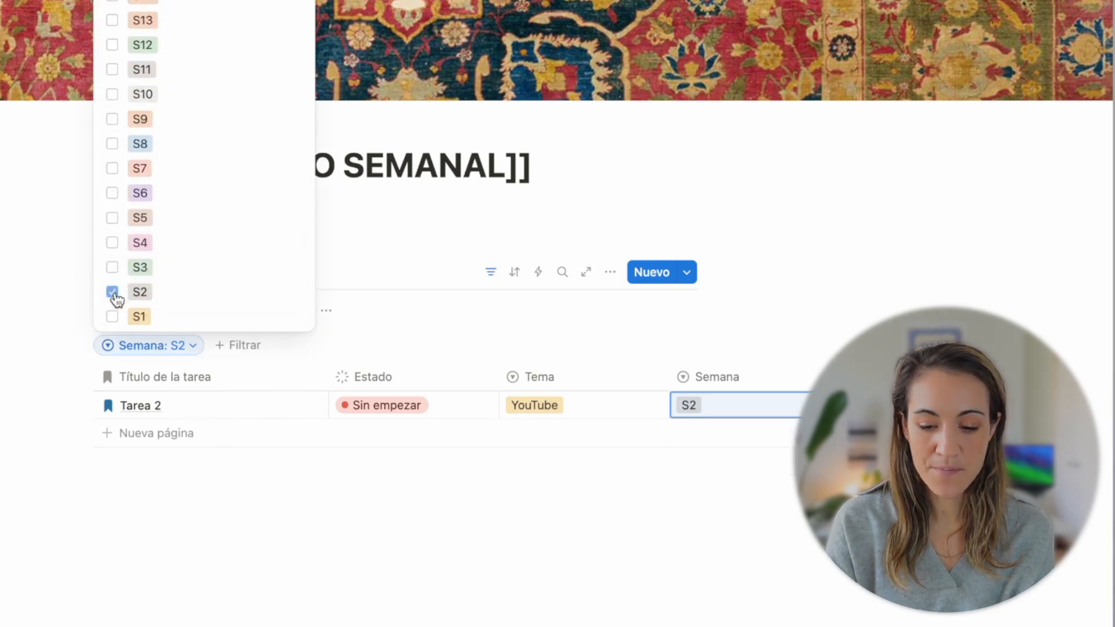
click(259, 518)
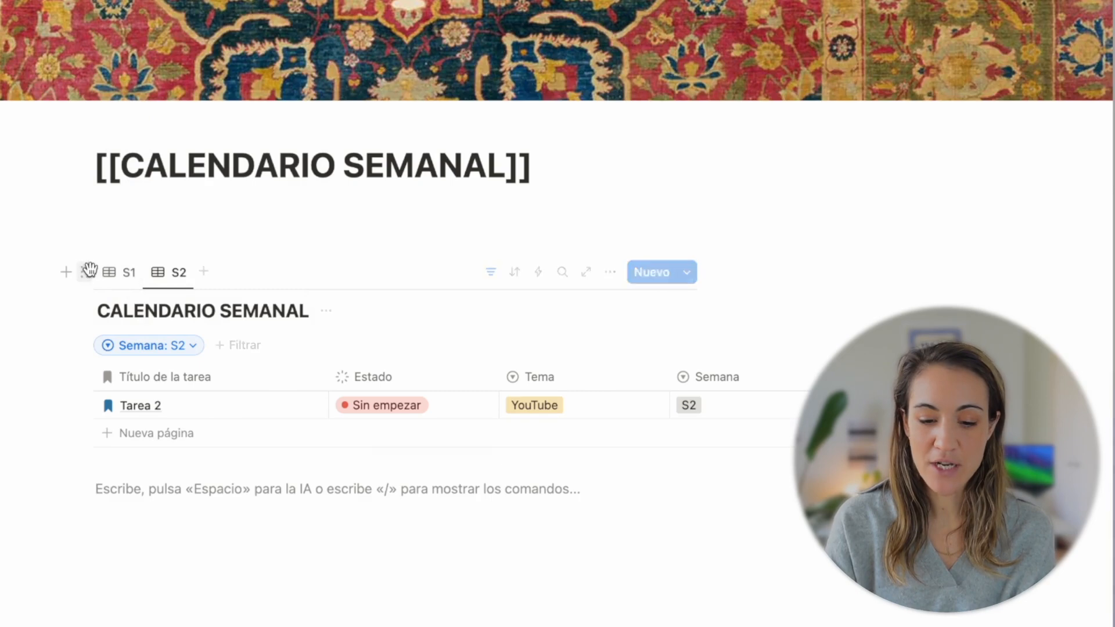
- Check the S1 view, return to the S2 view and add an entry titled "Tarea 5"
click(118, 273)
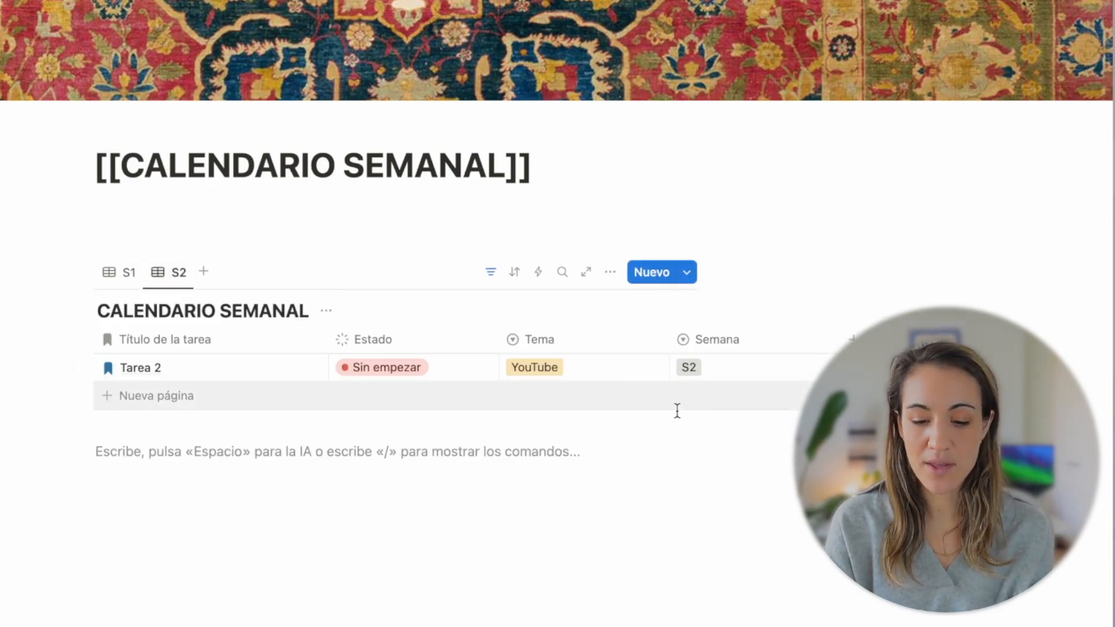
click(110, 397)
text(Tarea 5)
key(Return)
- Look through the Semana options of "Tarea 5" without changing its week, and delete that entry
click(726, 395)
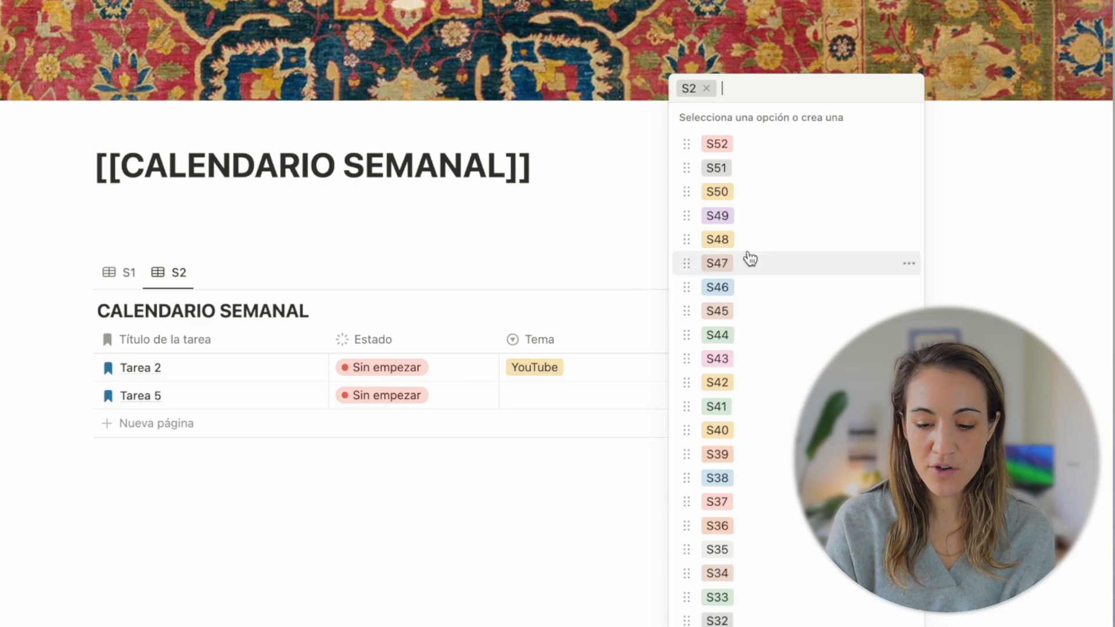
scroll(755, 528, down, 10)
scroll(755, 528, up, 10)
scroll(755, 528, down, 1)
scroll(755, 529, down, 8)
click(536, 558)
drag(13, 408, 269, 400)
key(BackSpace)
- Check the available view types and show the filter applied to the S2 view
click(203, 271)
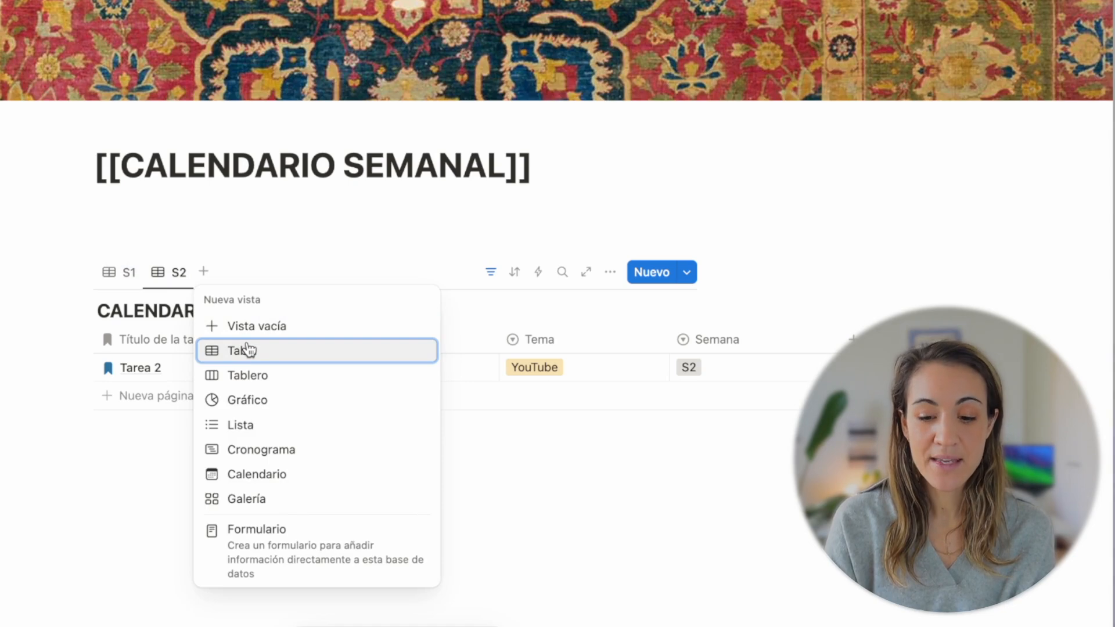
click(468, 294)
click(491, 272)
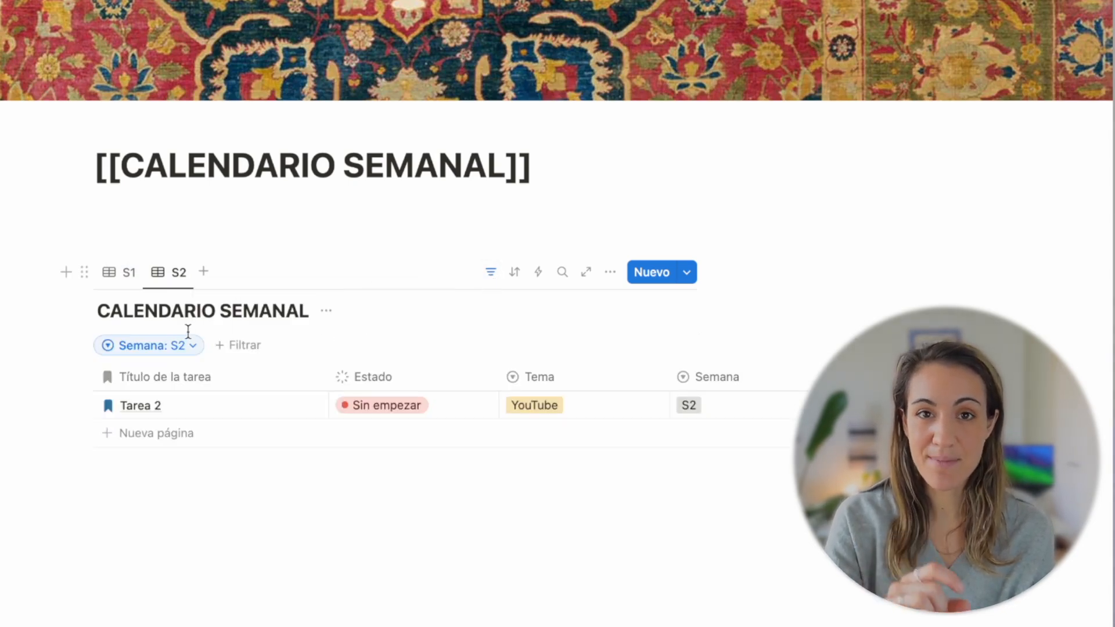
click(236, 510)
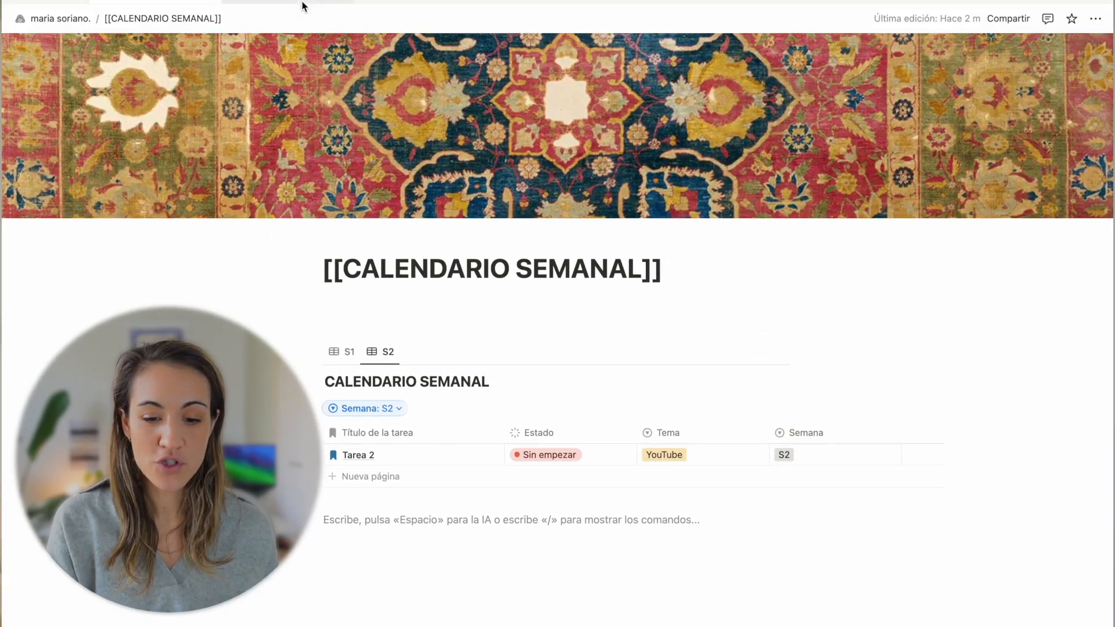
- Switch to the home dashboard page, browse the week views of its task table and open the S11 view
click(281, 2)
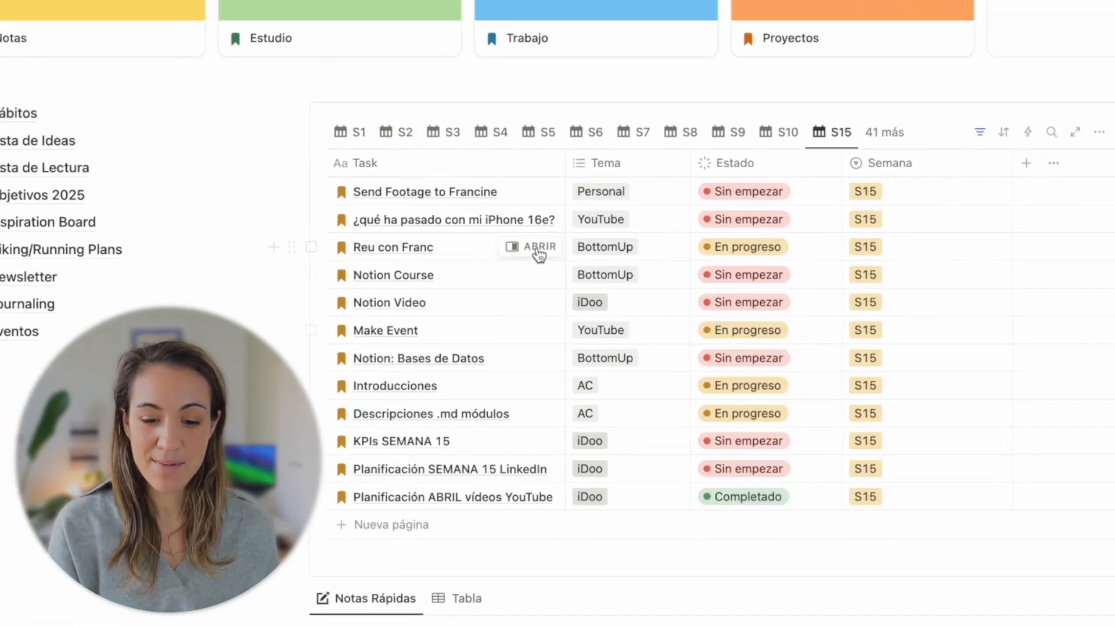
click(868, 143)
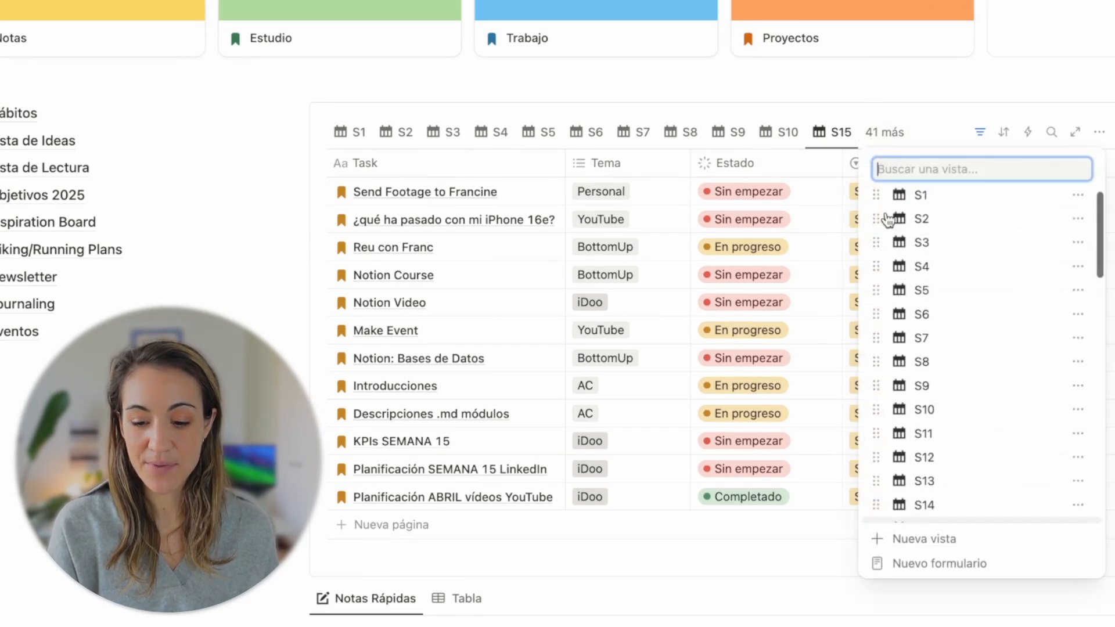
scroll(942, 385, down, 15)
click(882, 131)
click(882, 132)
scroll(917, 267, down, 2)
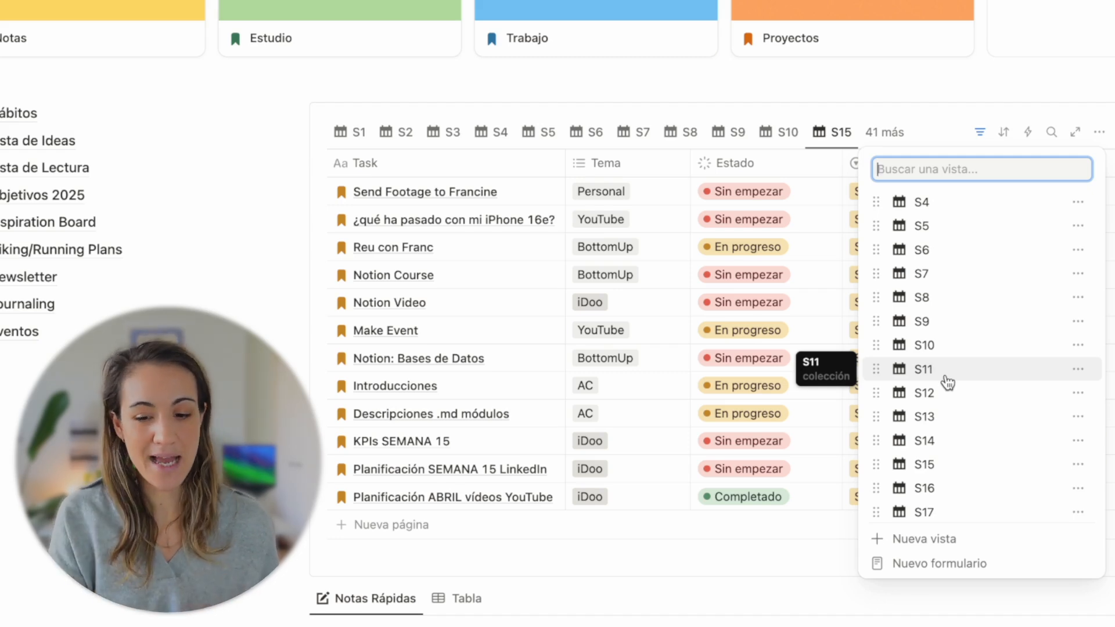
click(923, 369)
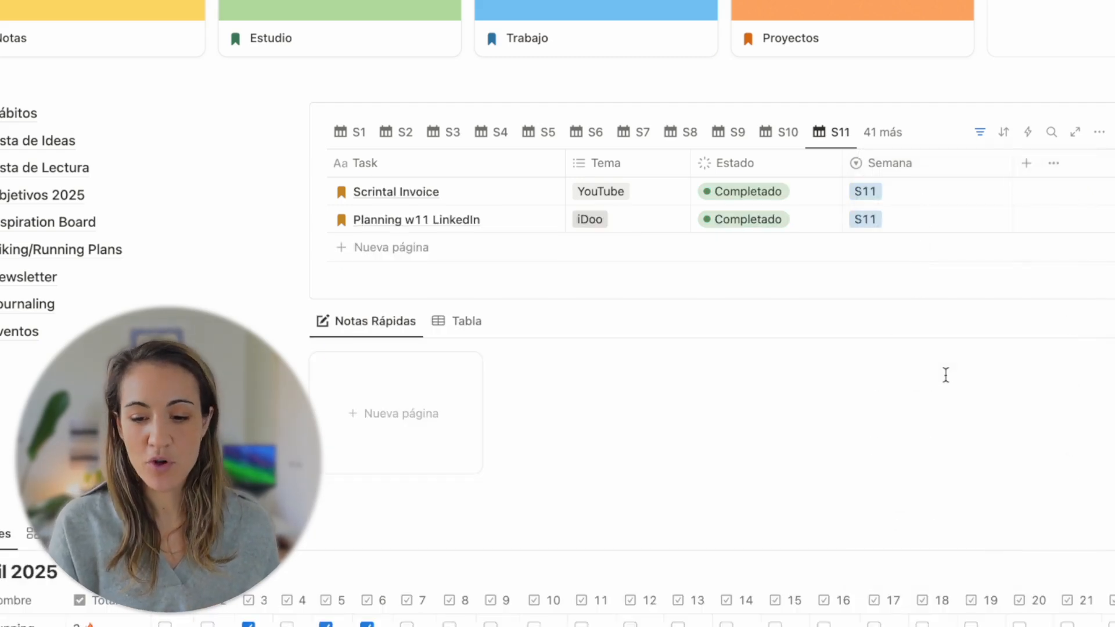
- Add a task titled "Tarea 4" to the S11 view and set its Tema to YouTube
click(427, 248)
text(Tarea 4)
key(Return)
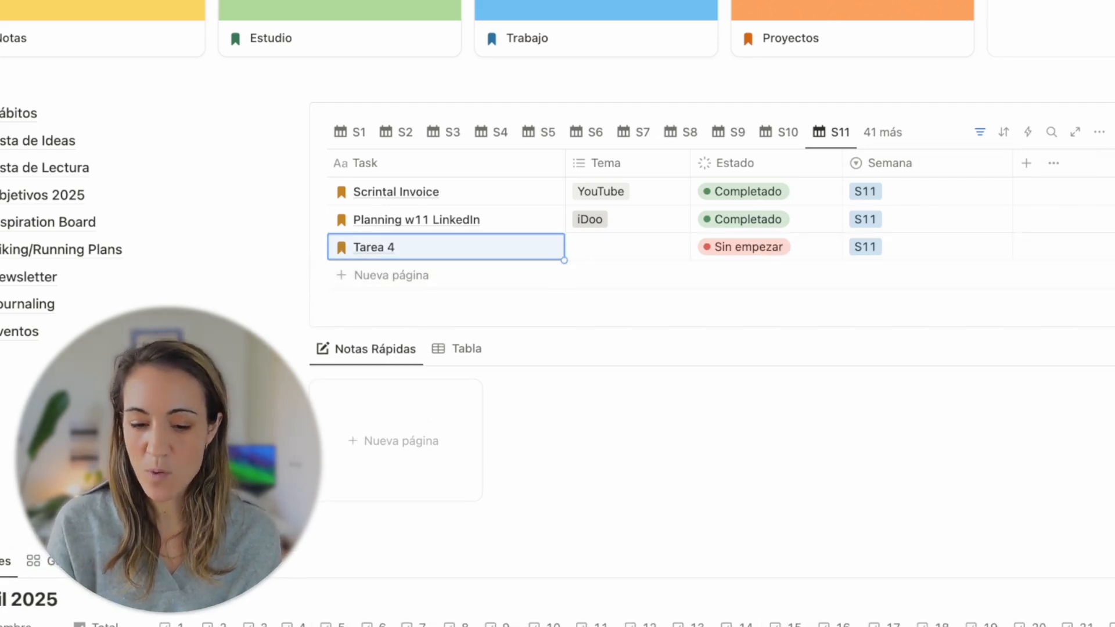
click(634, 252)
click(646, 314)
click(830, 254)
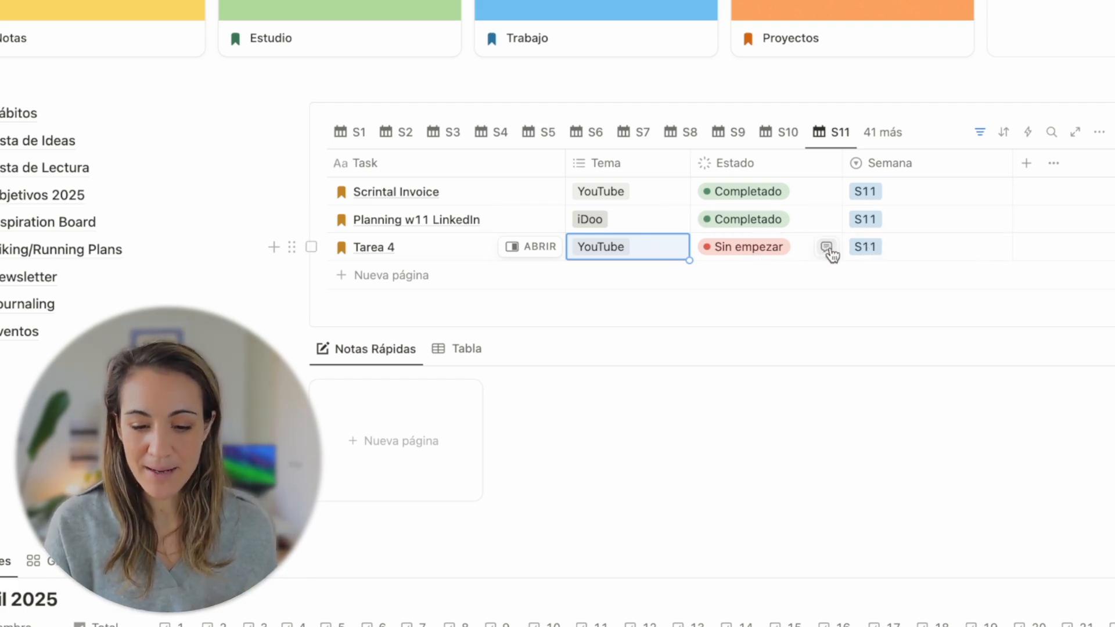
- Set the Semana value of "Tarea 4" to S12 and open the S12 view
click(887, 253)
scroll(943, 336, down, 5)
scroll(943, 335, down, 5)
scroll(941, 331, up, 10)
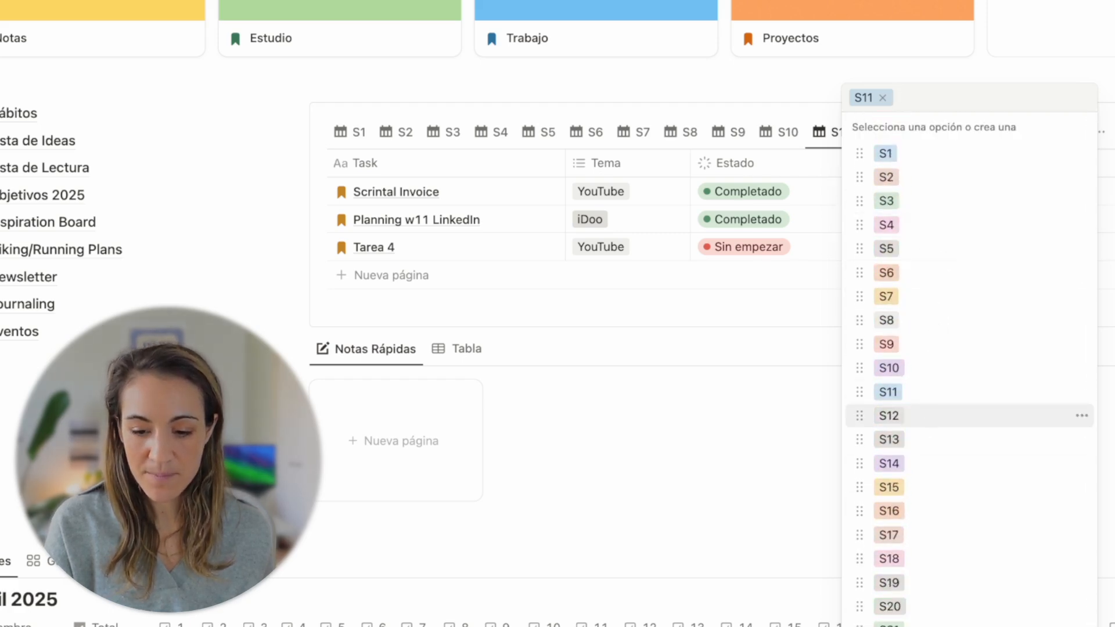
click(923, 427)
click(878, 137)
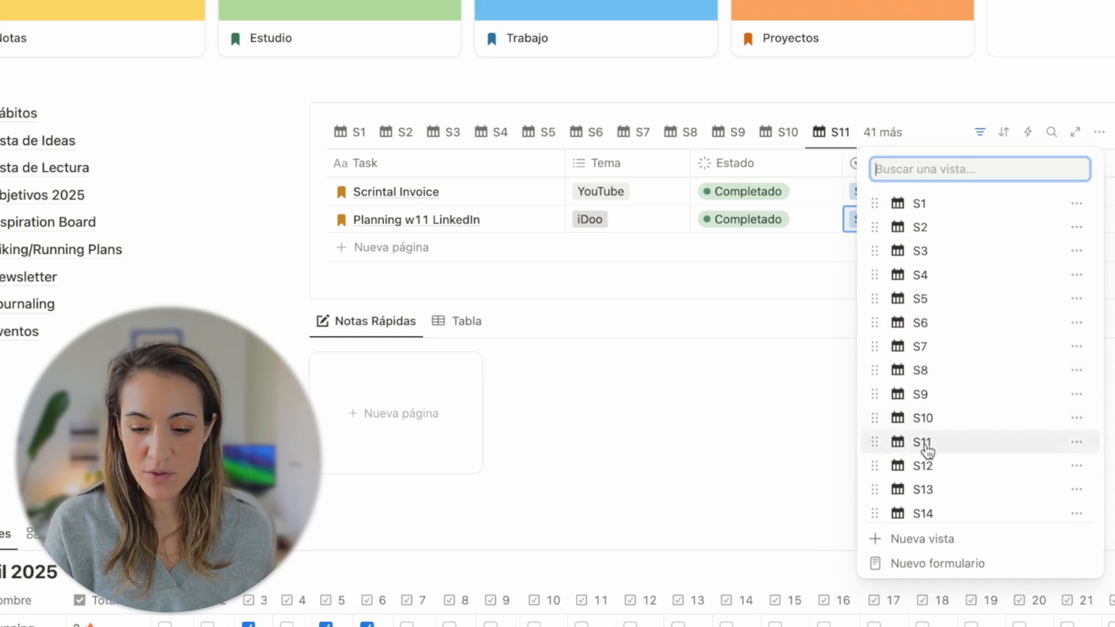
click(923, 465)
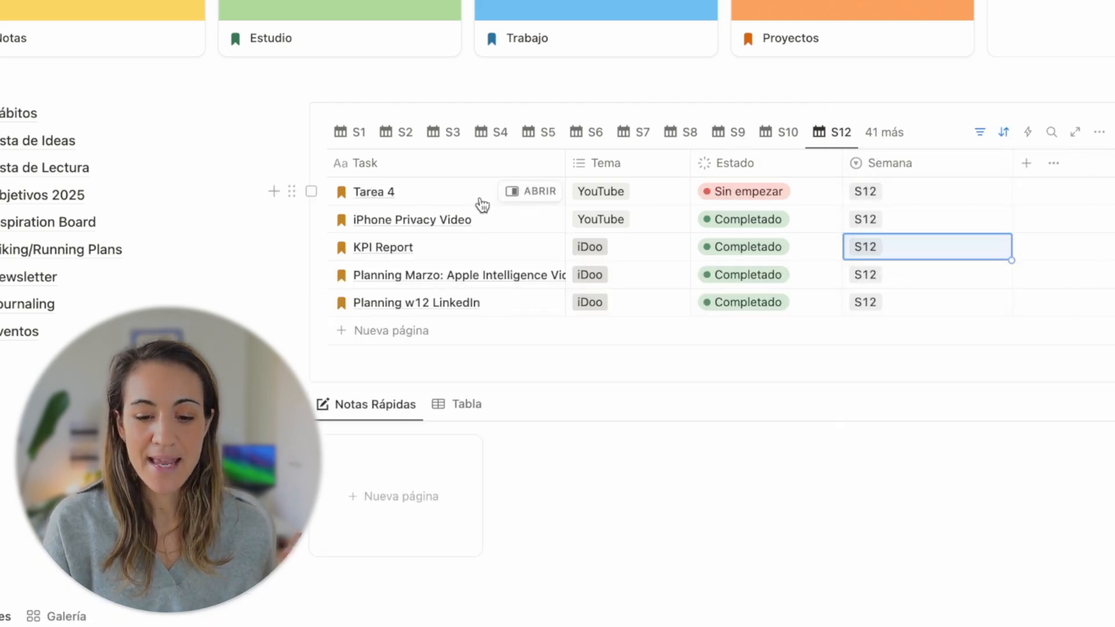
- Open the S15 week view and examine the dashboard's tasks, quick notes, habit tracker and page links
click(885, 132)
click(936, 383)
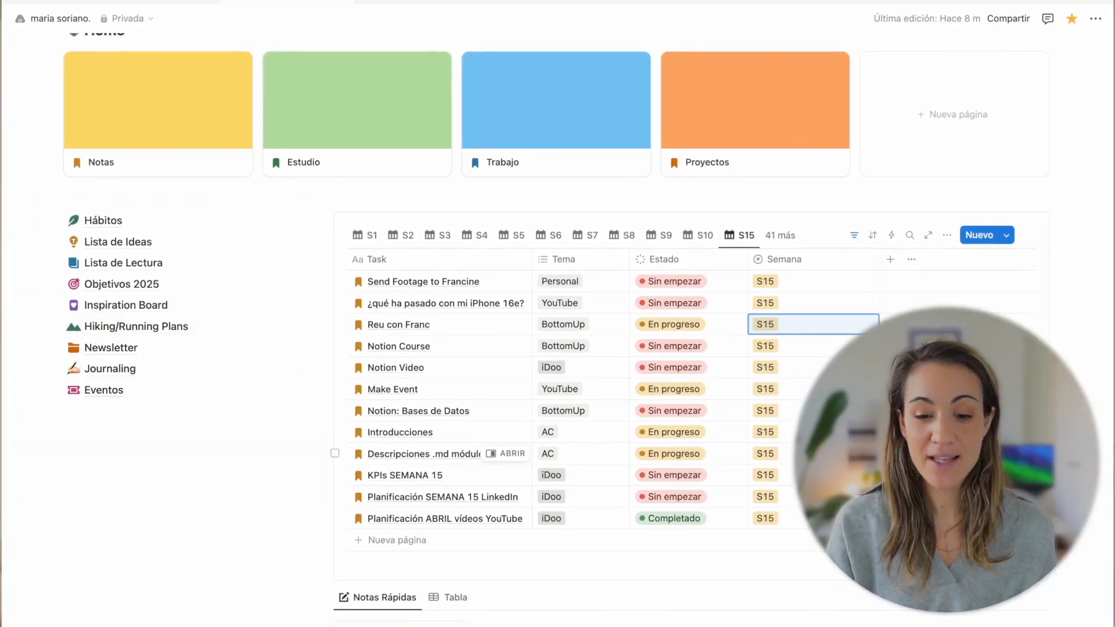
scroll(557, 314, down, 5)
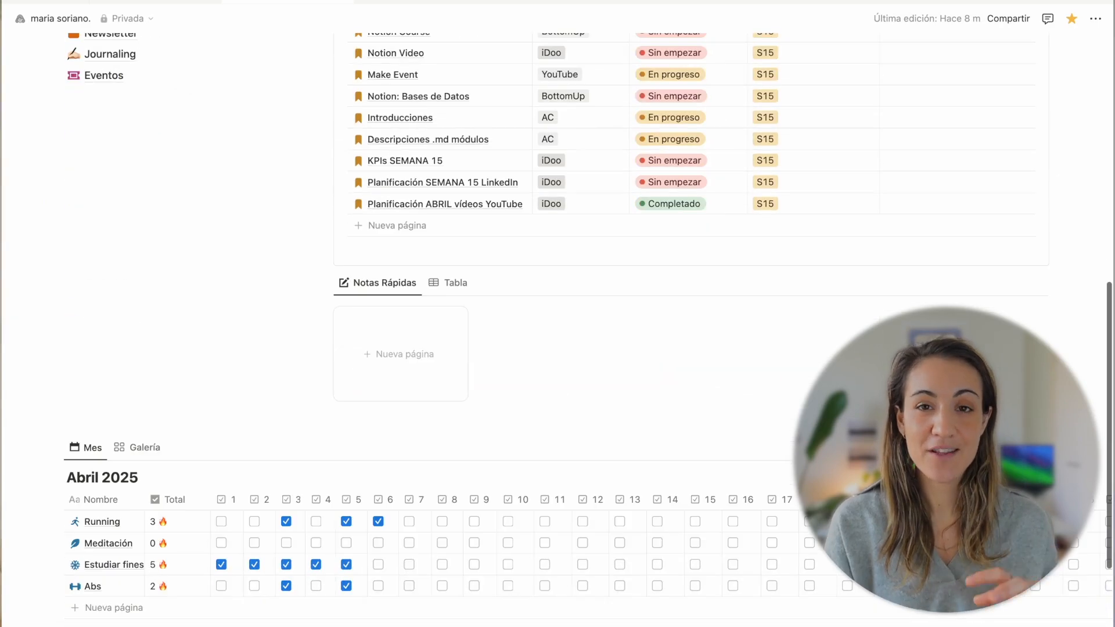
scroll(558, 313, up, 2)
scroll(557, 313, up, 6)
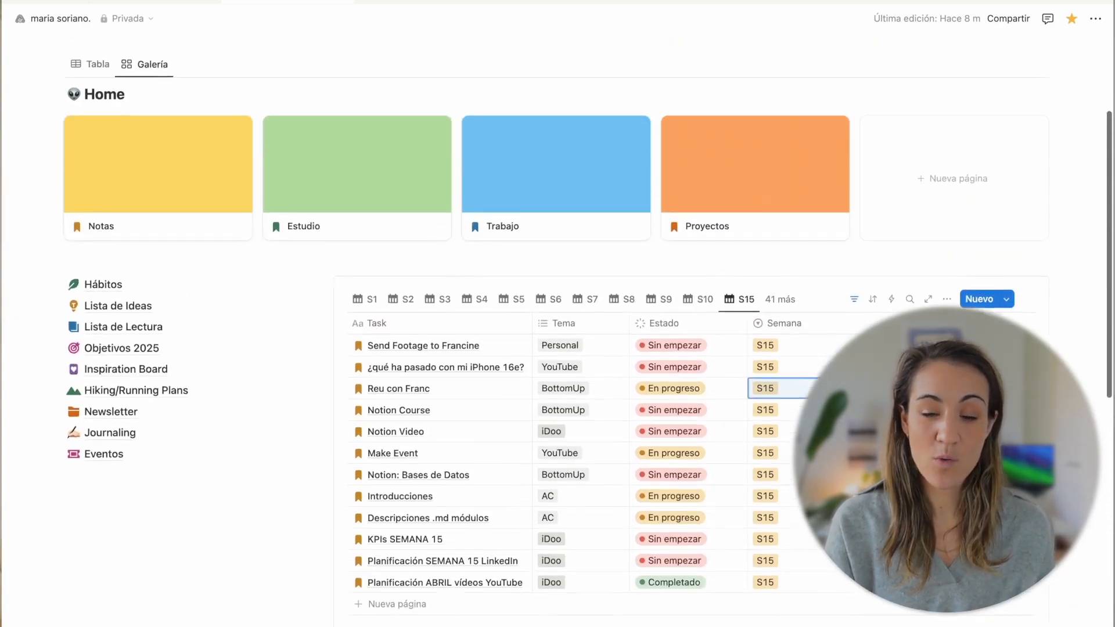
scroll(558, 314, up, 2)
scroll(557, 314, down, 4)
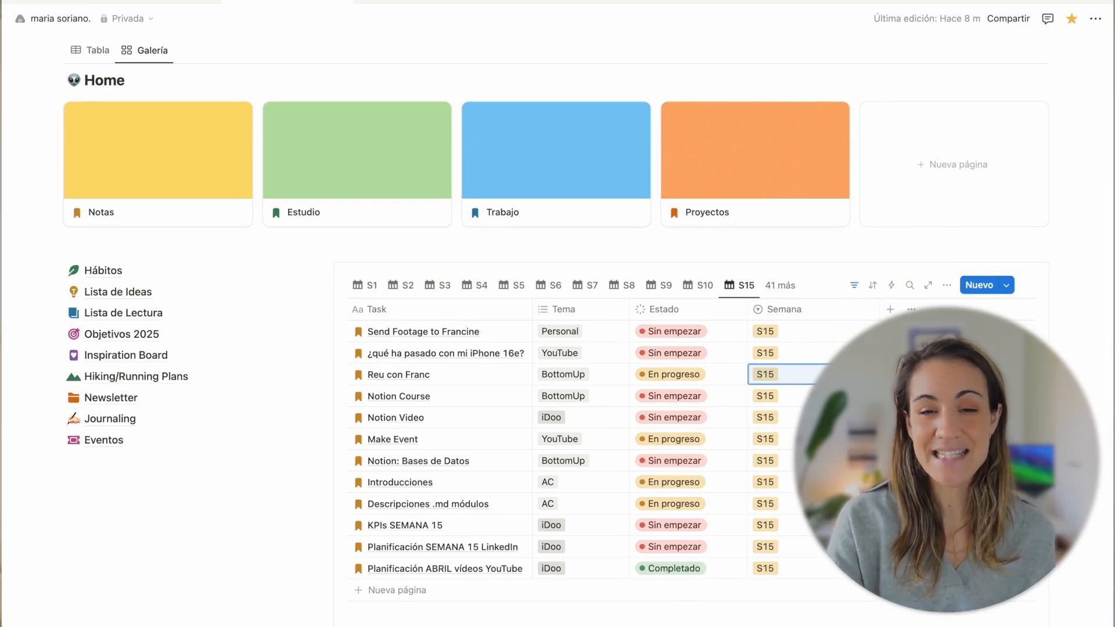
scroll(557, 314, down, 1)
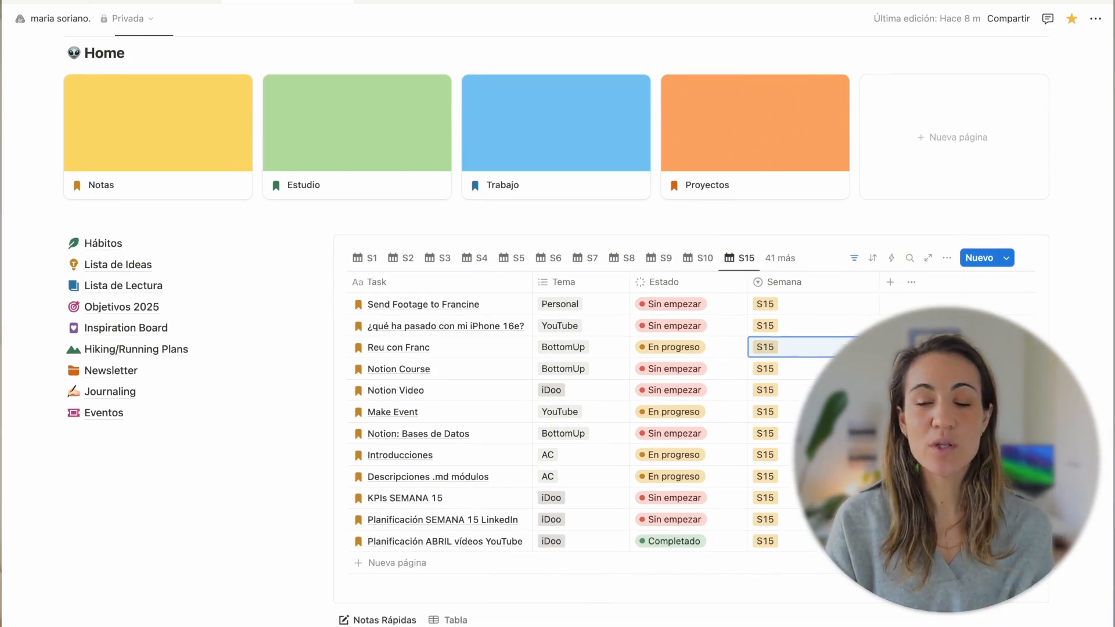